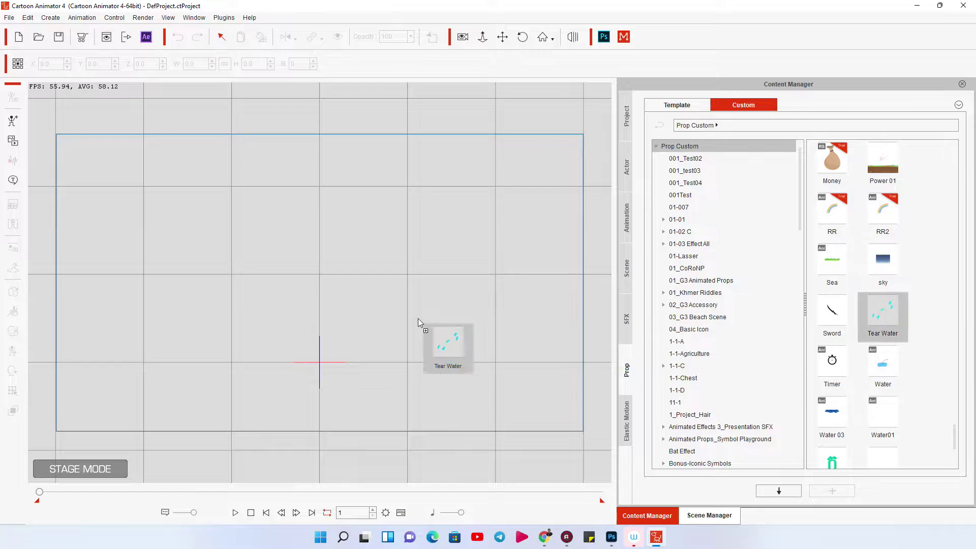
Place the Tear Water prop from the Prop Custom library on the stage and nudge it up-left
{"action": "left_click_drag", "start_coordinate": [884, 315], "coordinate": [407, 318]}
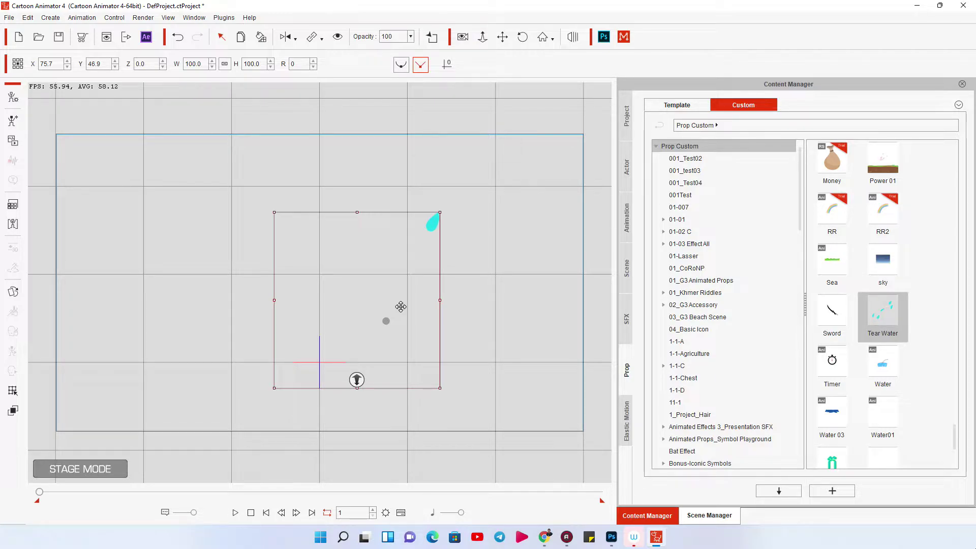
{"action": "left_click_drag", "start_coordinate": [432, 222], "coordinate": [394, 202]}
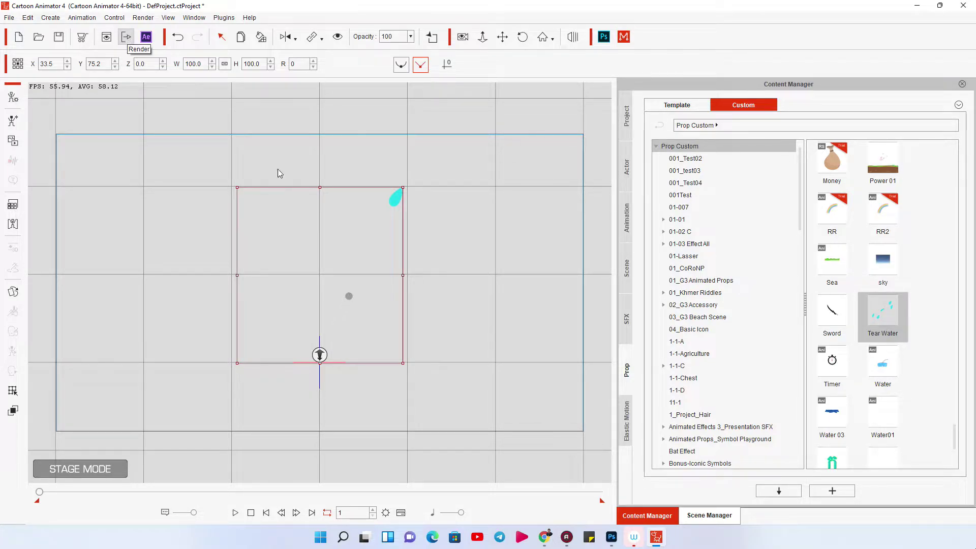
Apply the Tear Water prop's built-in Action motion, show its Motion track, and play it back
{"action": "right_click", "coordinate": [395, 200]}
{"action": "mouse_move", "coordinate": [433, 209]}
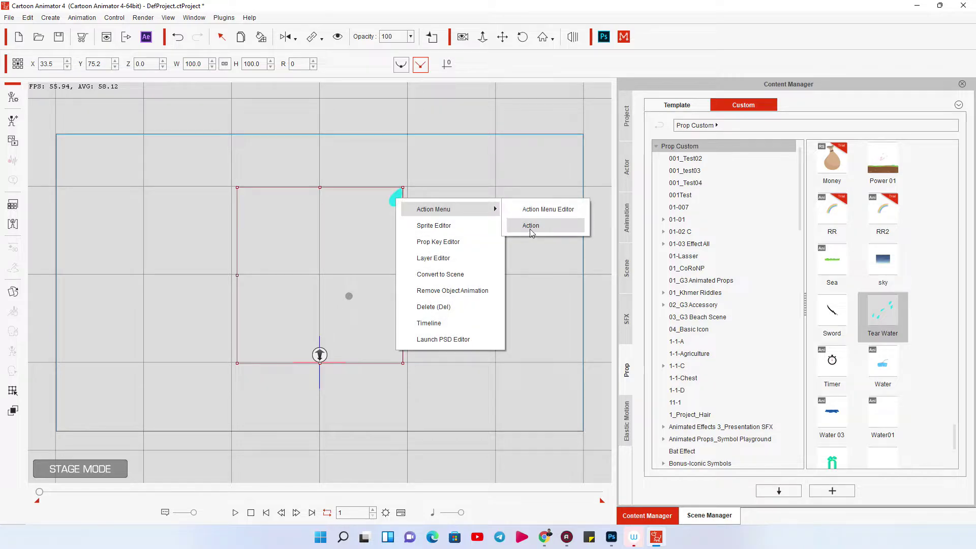
{"action": "left_click", "coordinate": [532, 226]}
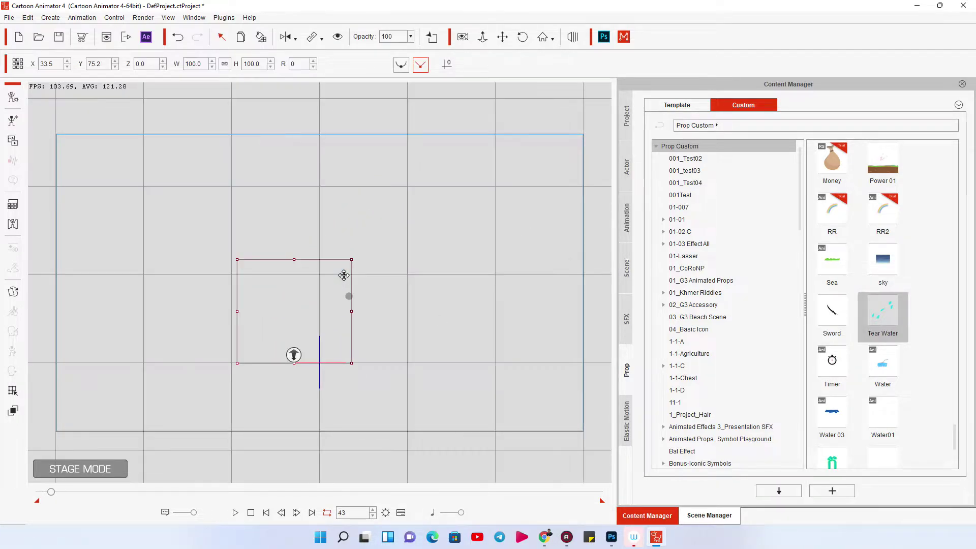
{"action": "left_click", "coordinate": [400, 513]}
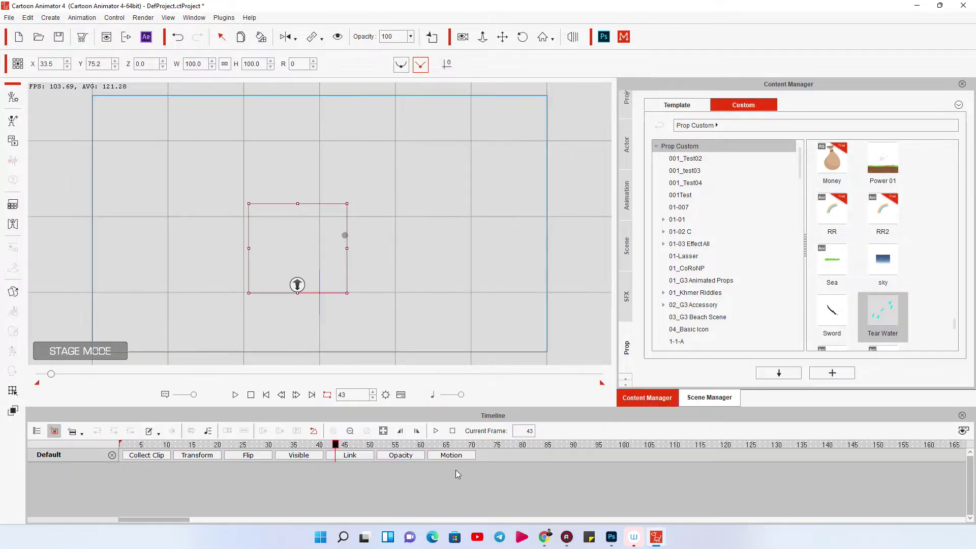
{"action": "left_click", "coordinate": [449, 455]}
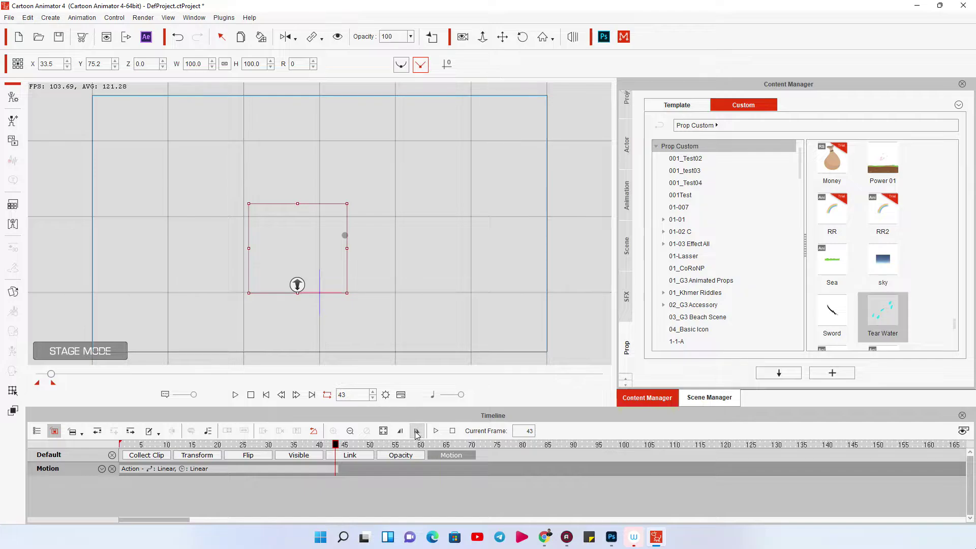
{"action": "left_click", "coordinate": [235, 394]}
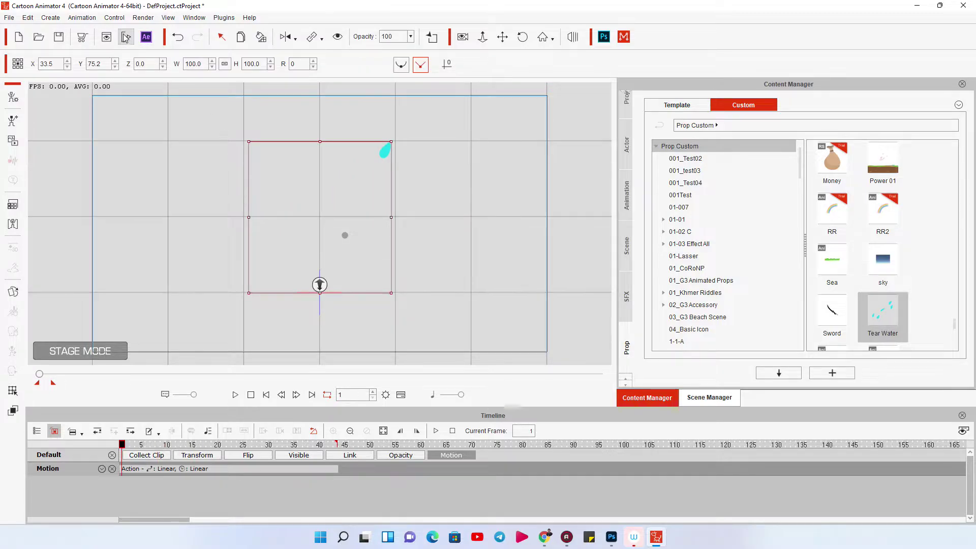
{"action": "left_click", "coordinate": [127, 37]}
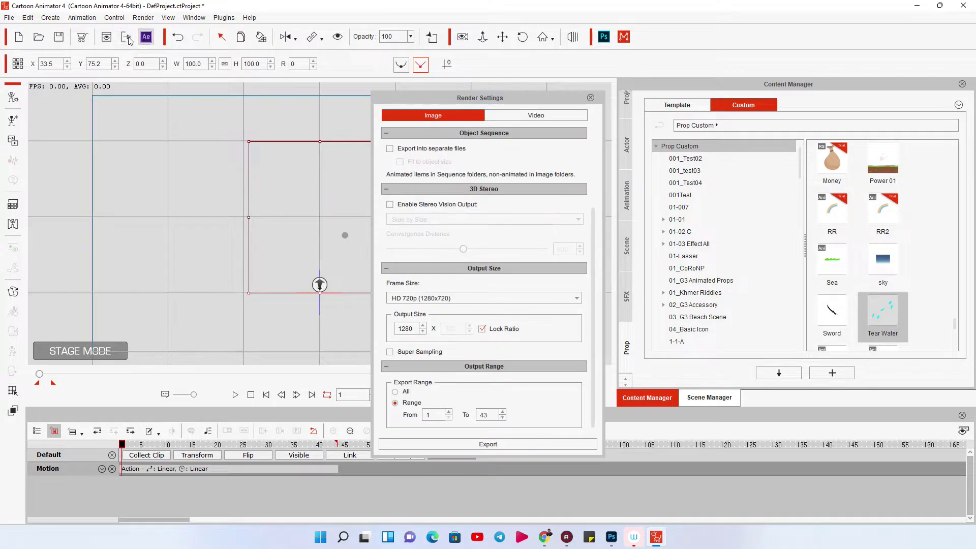
Switch the render settings to Video output in popVideo format
{"action": "left_click", "coordinate": [551, 116]}
{"action": "left_click_drag", "start_coordinate": [595, 219], "coordinate": [592, 146]}
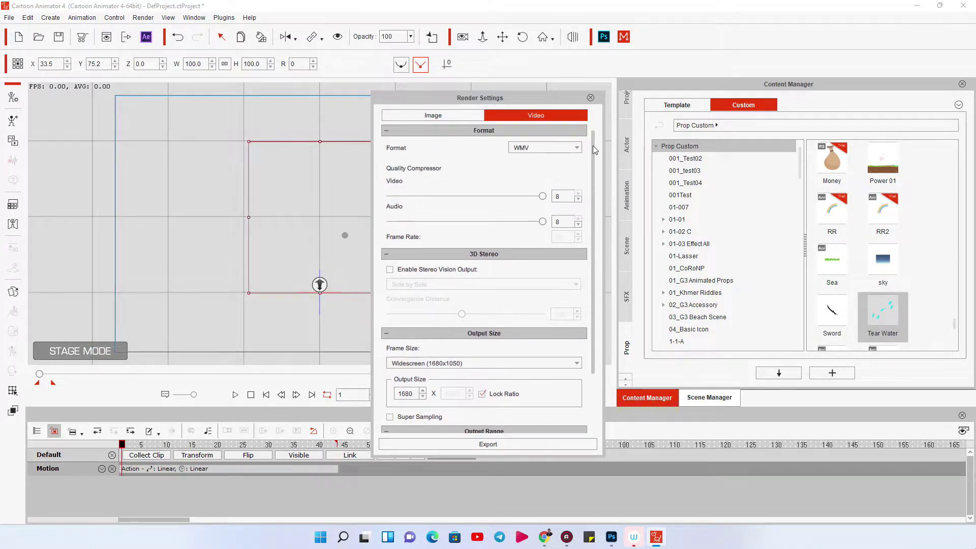
{"action": "left_click", "coordinate": [545, 148]}
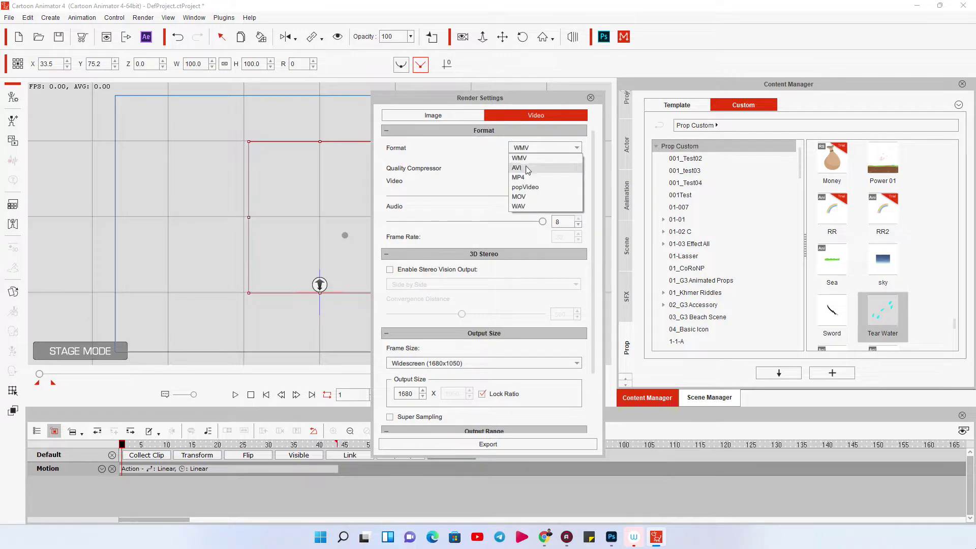
{"action": "left_click", "coordinate": [526, 188]}
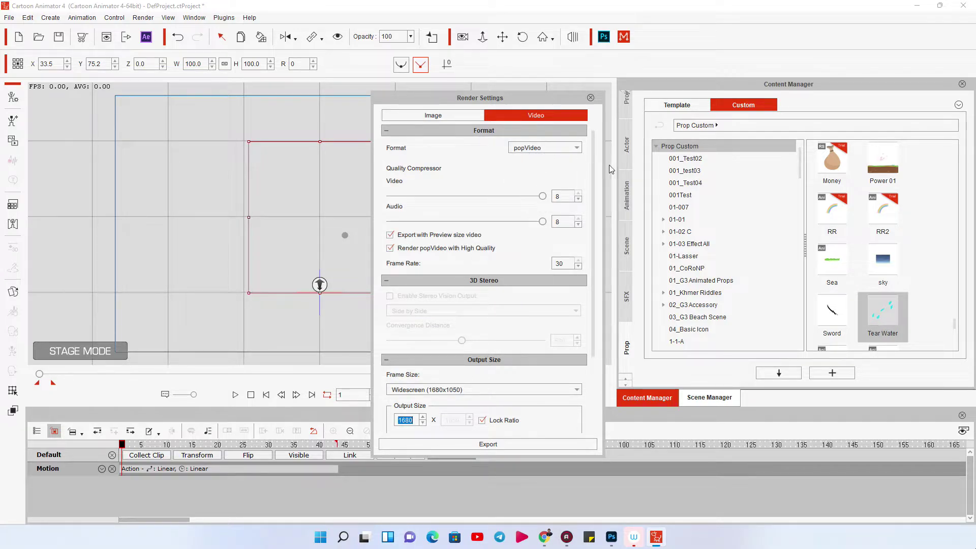
{"action": "left_click_drag", "start_coordinate": [593, 171], "coordinate": [581, 303]}
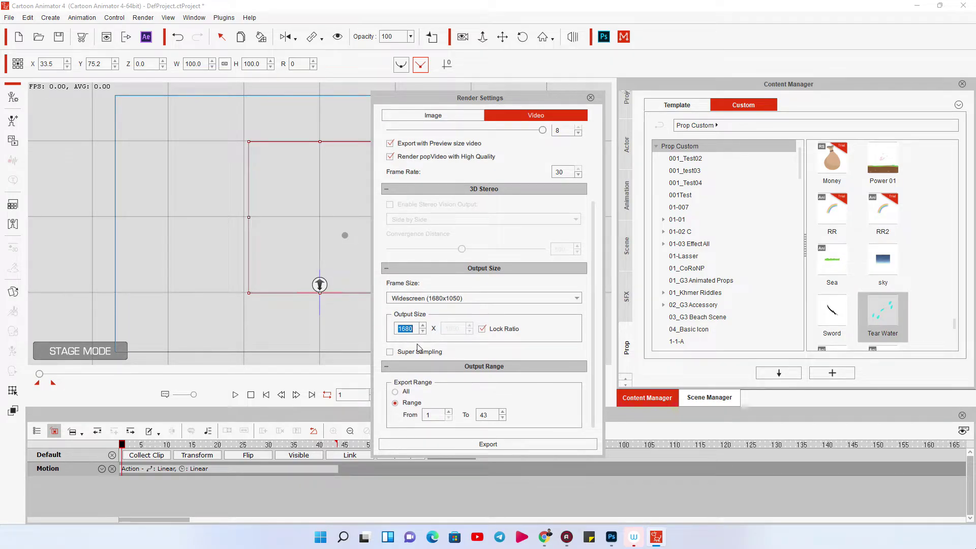
{"action": "type", "text": "1"}
Set the video output size to 1000 x 1000, relocking the aspect ratio afterward
{"action": "key", "text": "Return"}
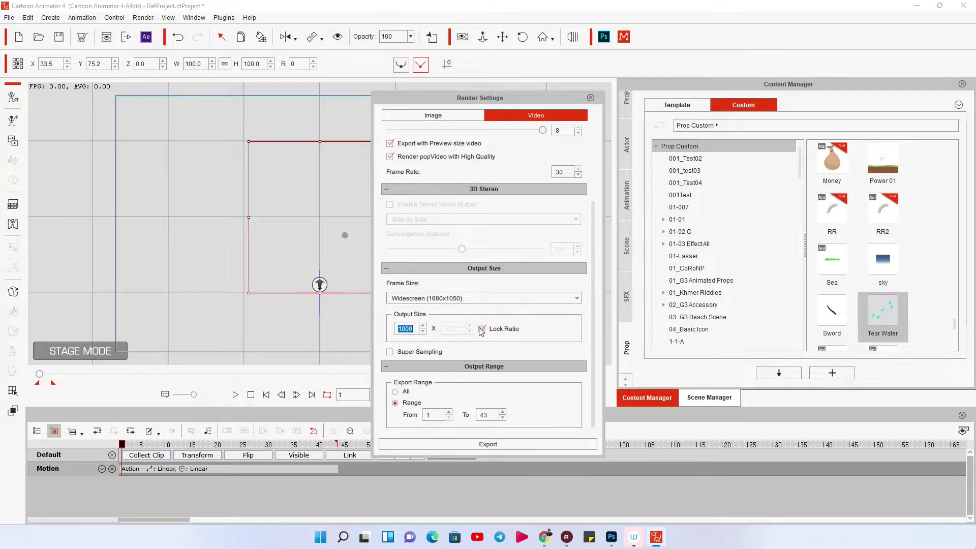
{"action": "left_click", "coordinate": [481, 329]}
{"action": "left_click", "coordinate": [459, 332]}
{"action": "type", "text": "0"}
{"action": "key", "text": "Return"}
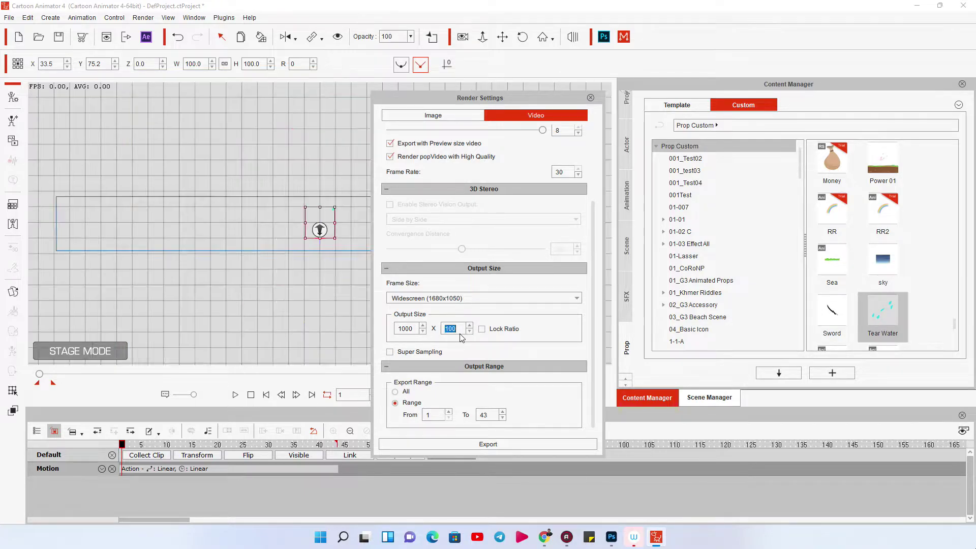
{"action": "type", "text": "0"}
{"action": "key", "text": "Return"}
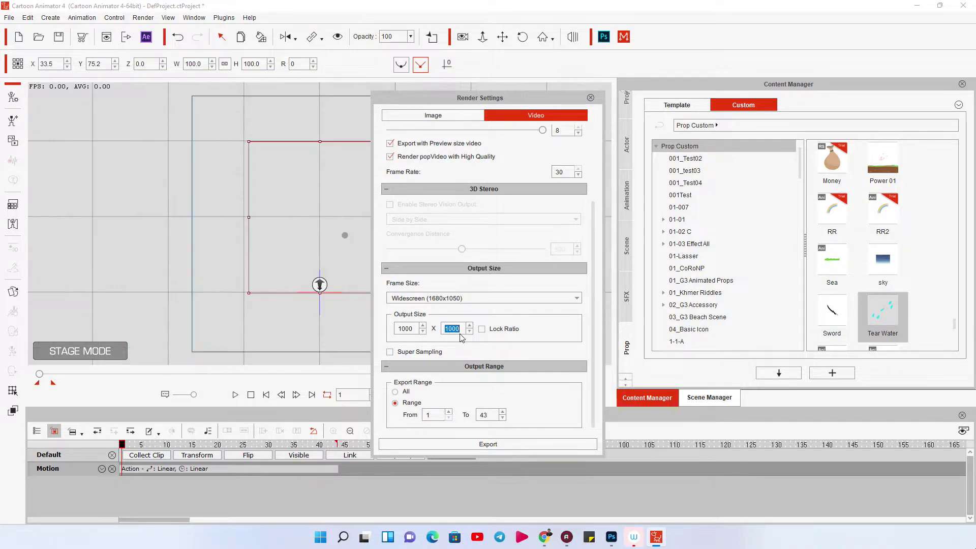
{"action": "left_click", "coordinate": [482, 329]}
{"action": "left_click_drag", "start_coordinate": [557, 100], "coordinate": [843, 62]}
Zoom in on the tear prop and preview its animation once
{"action": "left_click_drag", "start_coordinate": [411, 272], "coordinate": [414, 204]}
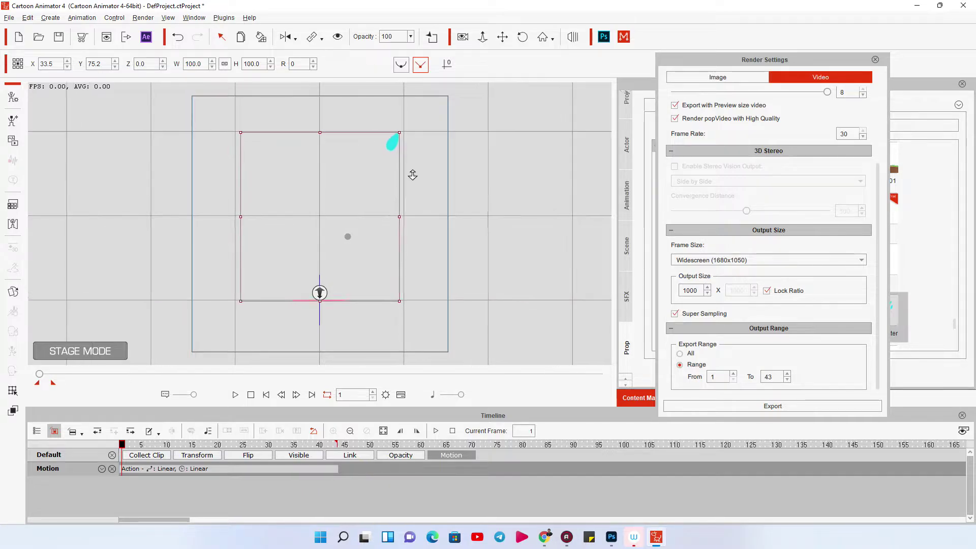
{"action": "left_click", "coordinate": [237, 395]}
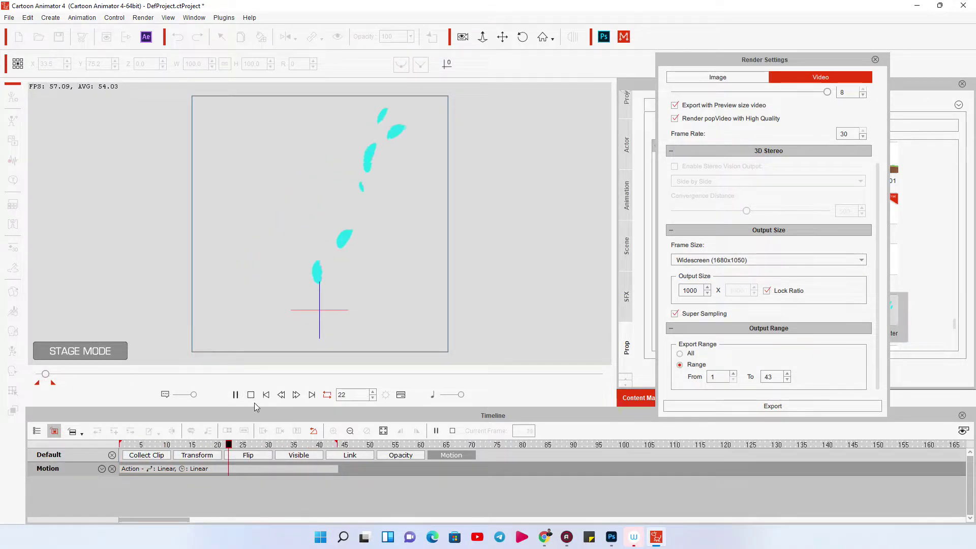
{"action": "left_click", "coordinate": [345, 239]}
{"action": "mouse_move", "coordinate": [375, 252]}
{"action": "left_mouse_down"}
{"action": "mouse_move", "coordinate": [383, 260]}
{"action": "mouse_move", "coordinate": [383, 209]}
{"action": "mouse_move", "coordinate": [395, 224]}
{"action": "left_mouse_up"}
Play and pause the tear animation preview repeatedly with Space
{"action": "key", "text": "space"}
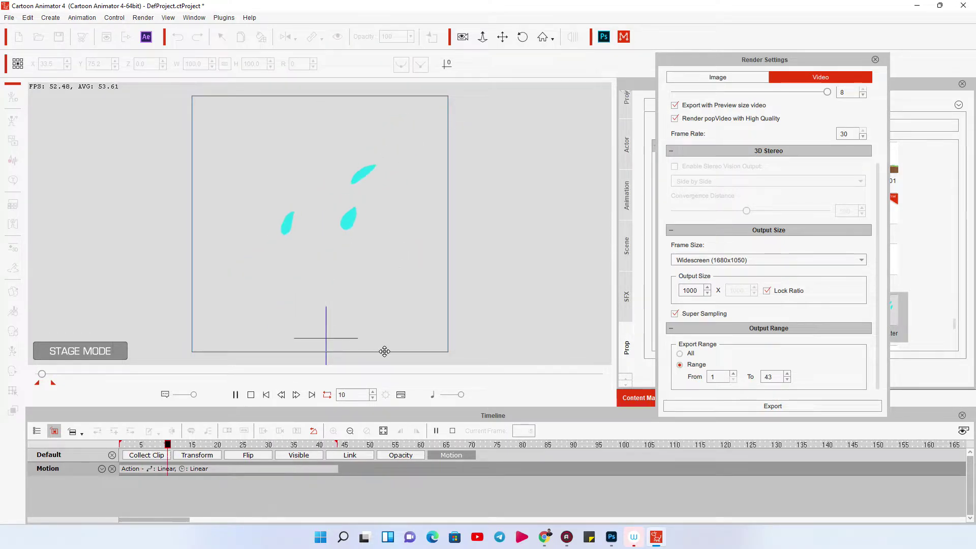
{"action": "key", "text": "space"}
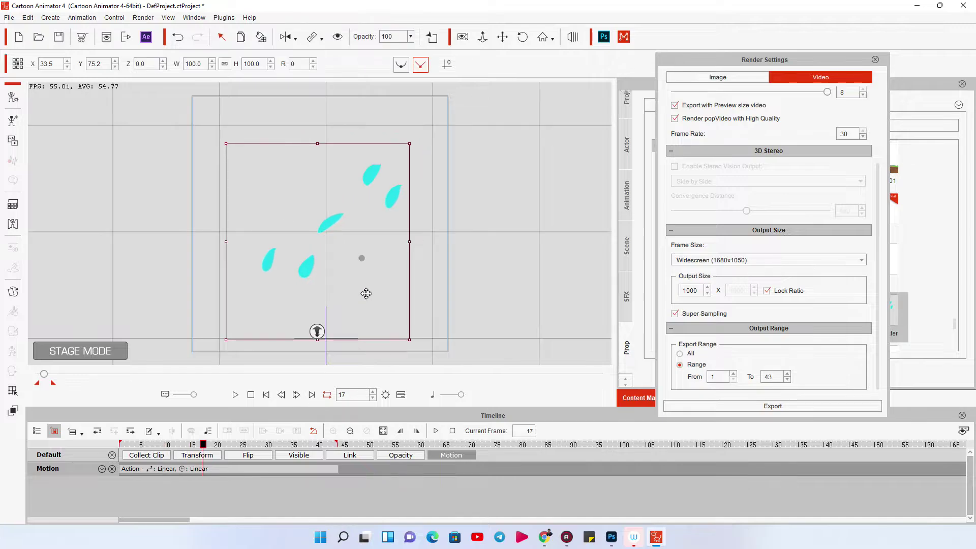
{"action": "key", "text": "space"}
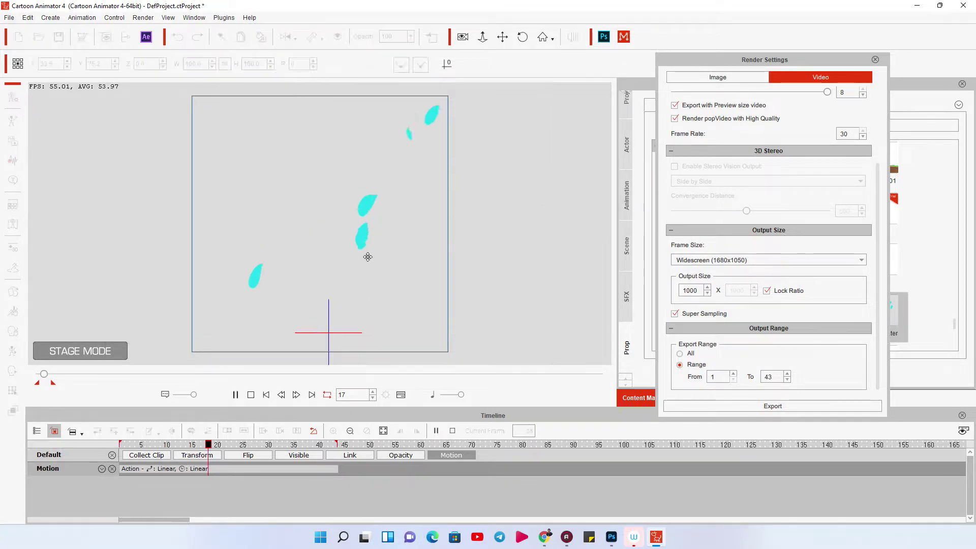
{"action": "key", "text": "space"}
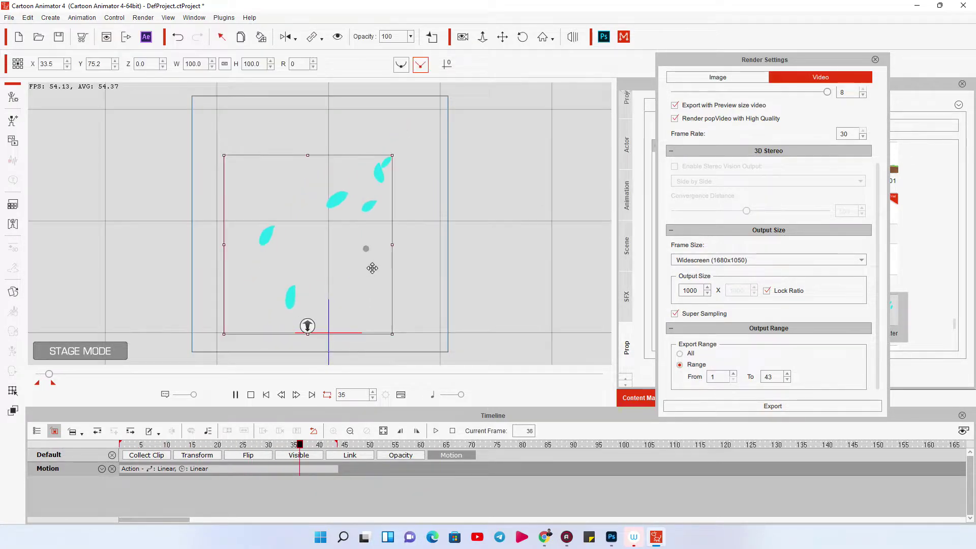
{"action": "key", "text": "space"}
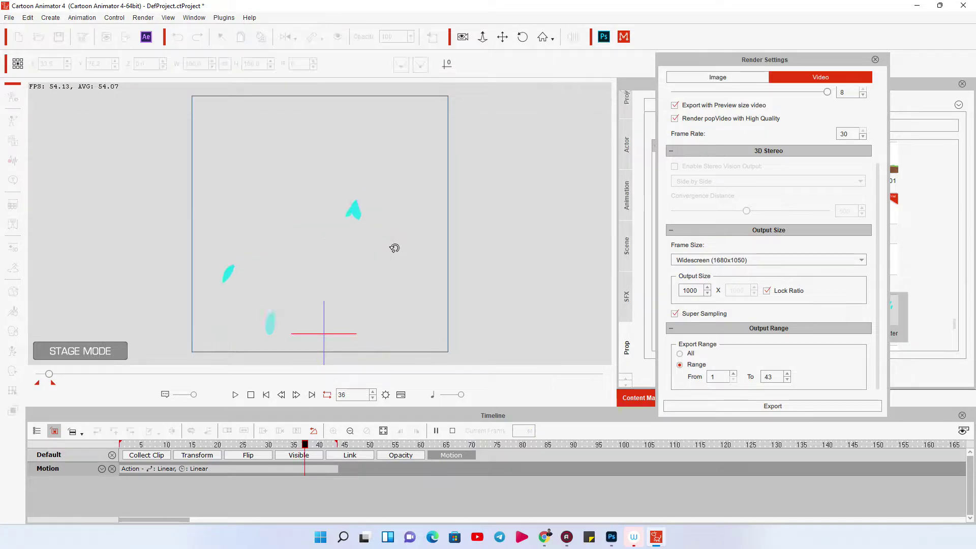
{"action": "key", "text": "space"}
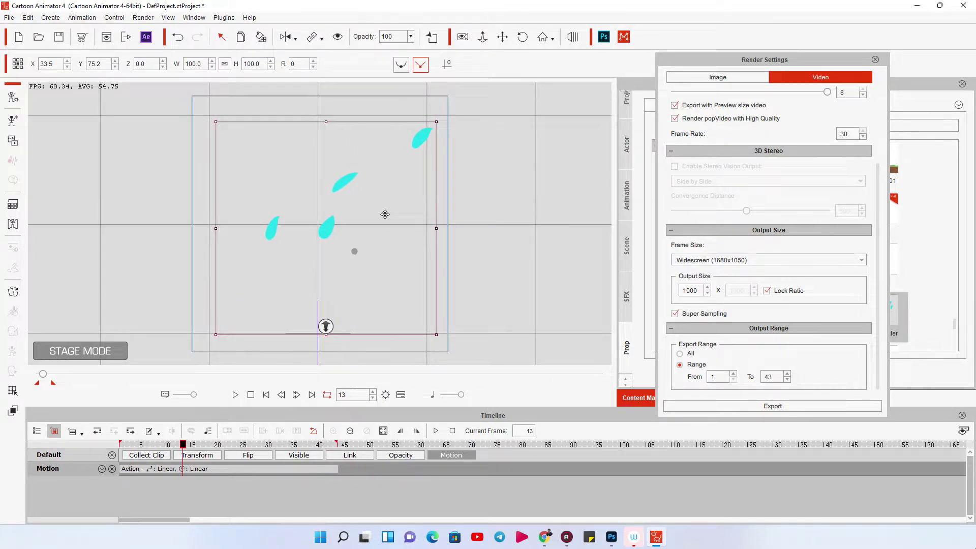
{"action": "key", "text": "space"}
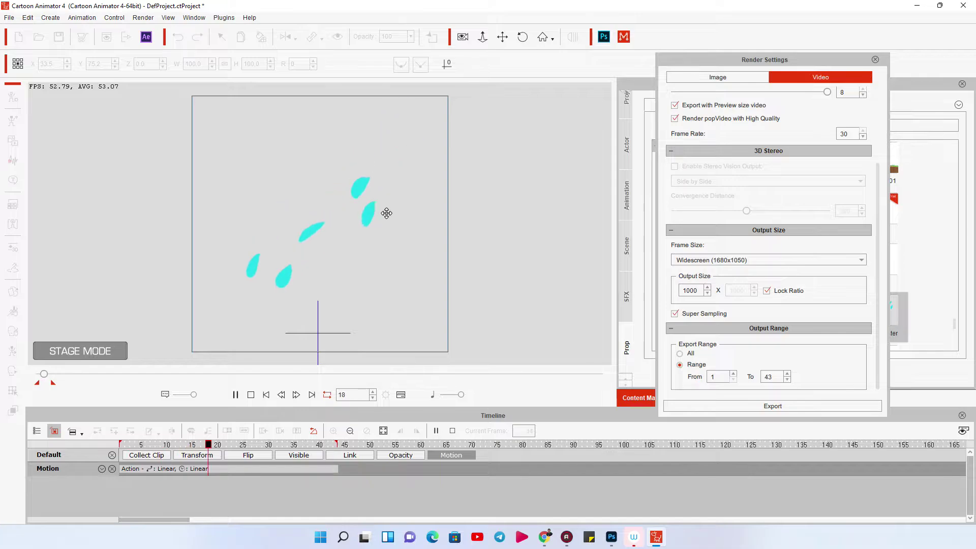
{"action": "key", "text": "space"}
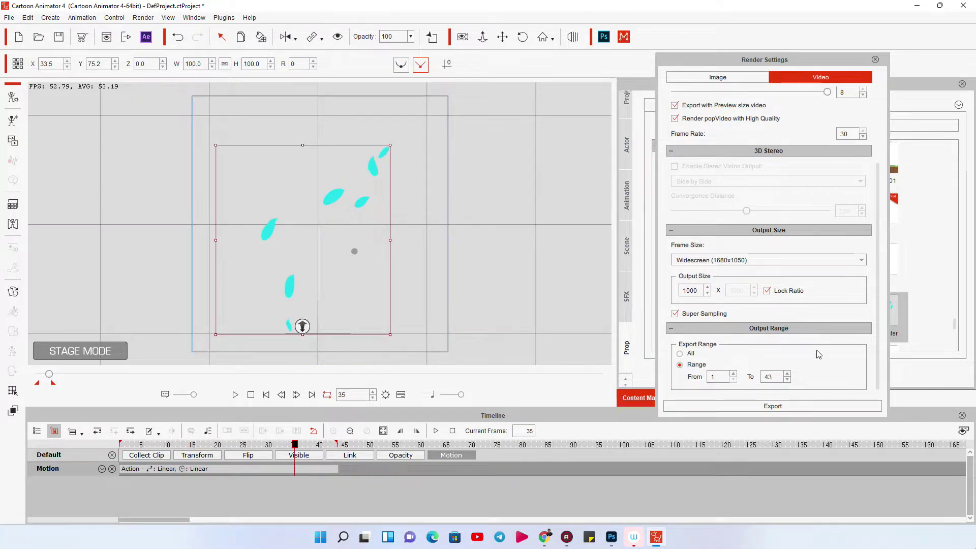
Export the video as TearProps into a new empty folder on the Desktop
{"action": "left_click", "coordinate": [796, 406]}
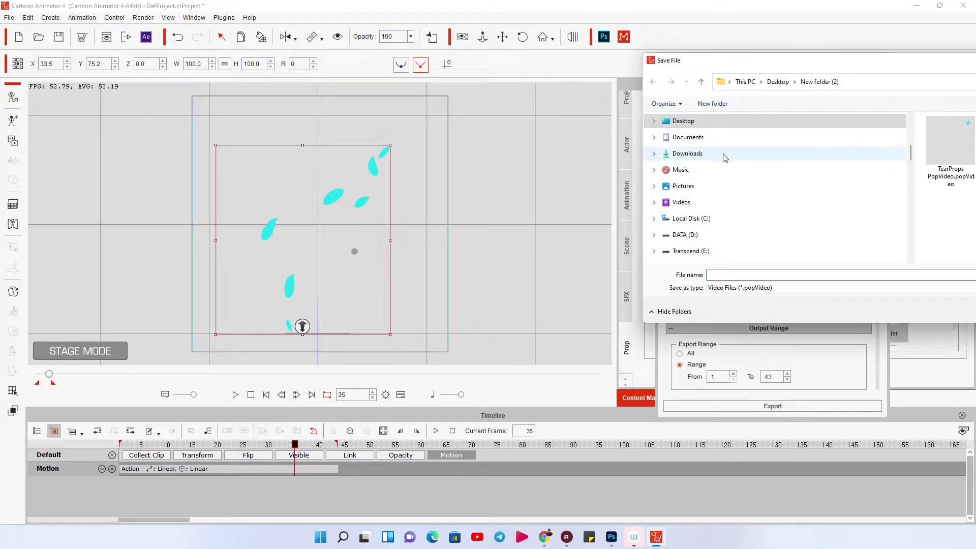
{"action": "left_click_drag", "start_coordinate": [622, 50], "coordinate": [367, 51]}
{"action": "left_click", "coordinate": [324, 108]}
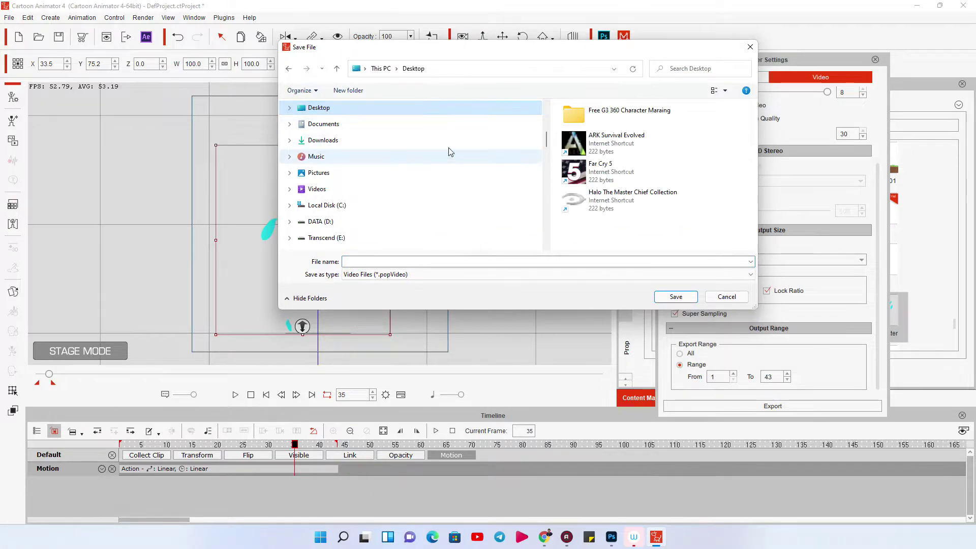
{"action": "left_click", "coordinate": [370, 89]}
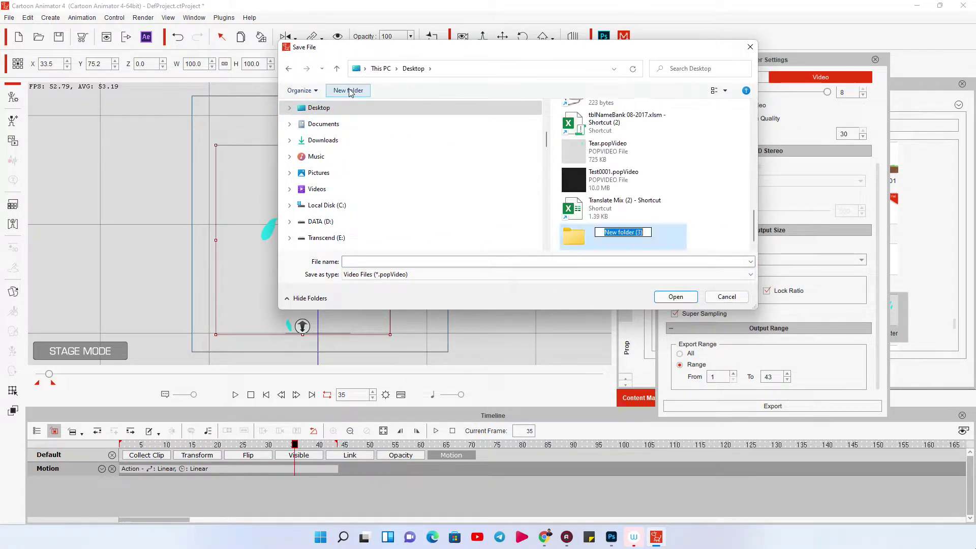
{"action": "left_click", "coordinate": [575, 245]}
{"action": "double_click", "coordinate": [574, 243]}
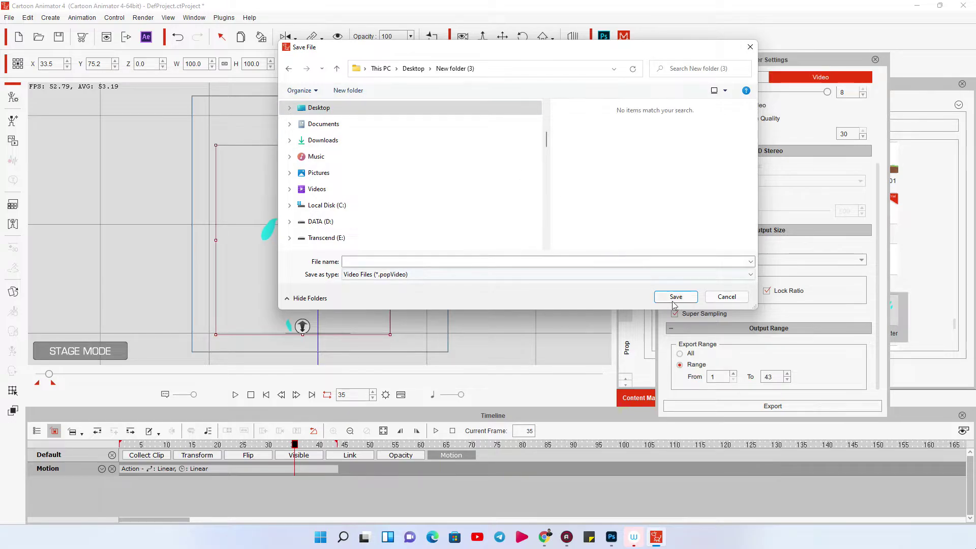
{"action": "left_click", "coordinate": [547, 261]}
{"action": "type", "text": "Tea"}
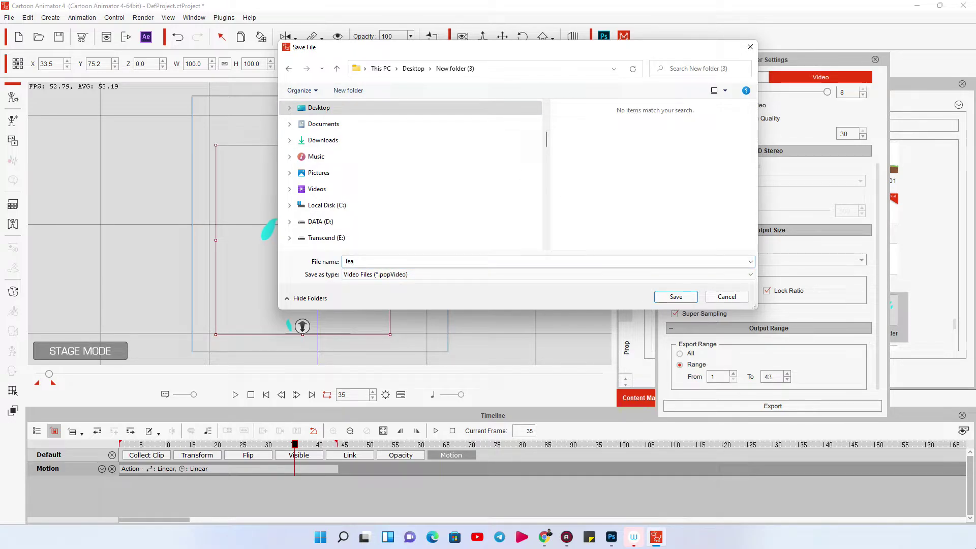
{"action": "type", "text": "rProp"}
{"action": "key", "text": "Return"}
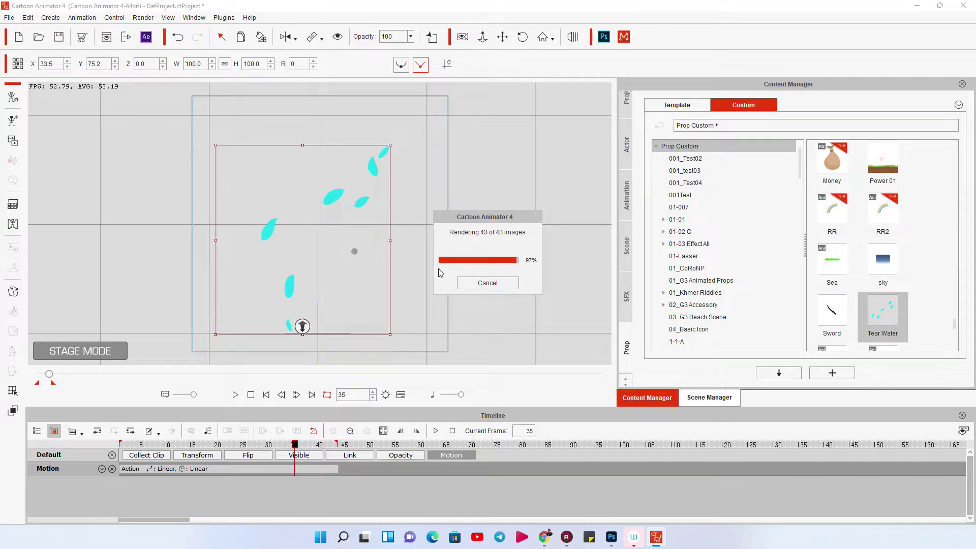
Dismiss the render-complete message, close Render Settings, and delete the Tear Water prop
{"action": "left_click", "coordinate": [489, 290]}
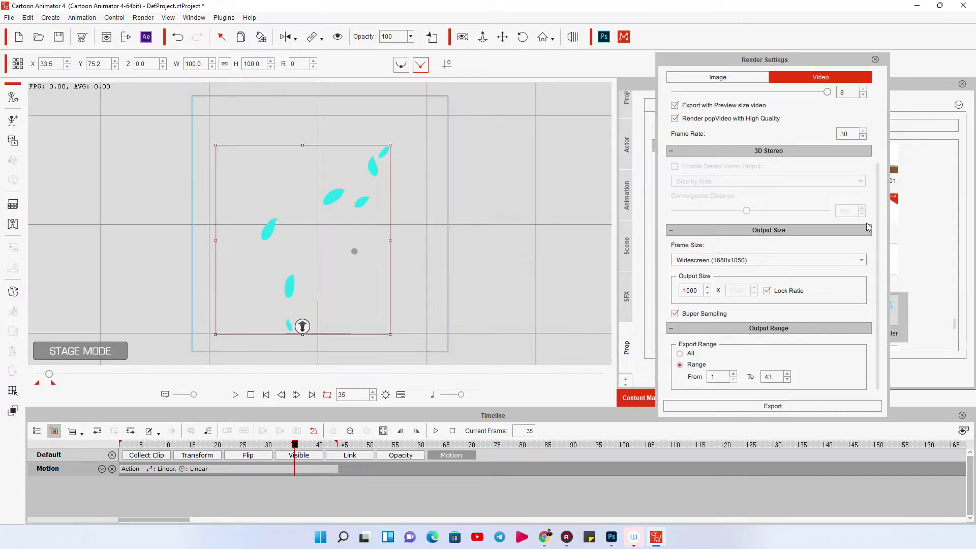
{"action": "key", "text": "Escape"}
{"action": "key", "text": "Delete"}
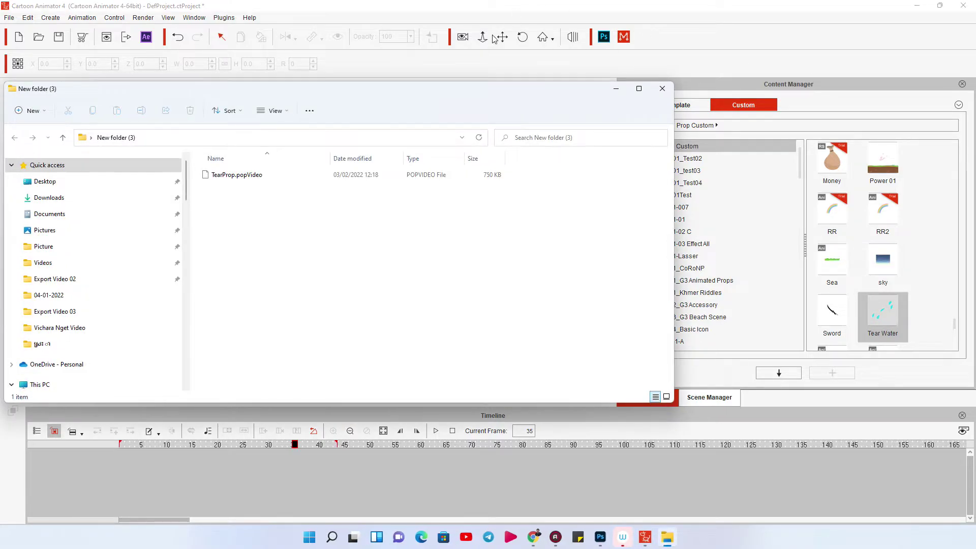
Select TearProp.popVideo in New folder (3) and drag it toward the stage
{"action": "mouse_move", "coordinate": [441, 95]}
{"action": "left_mouse_down"}
{"action": "mouse_move", "coordinate": [640, 87]}
{"action": "mouse_move", "coordinate": [626, 105]}
{"action": "mouse_move", "coordinate": [581, 108]}
{"action": "left_mouse_up"}
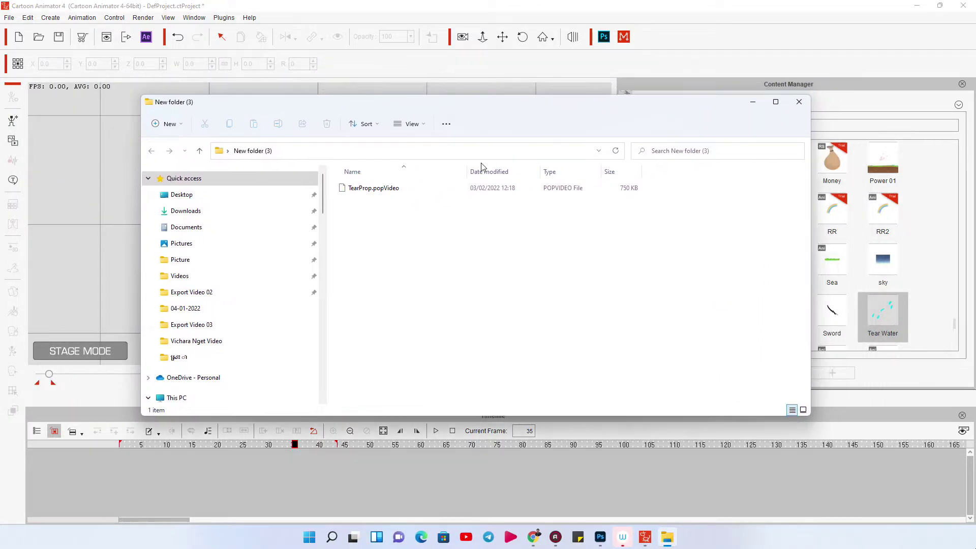
{"action": "left_click", "coordinate": [373, 192]}
{"action": "mouse_move", "coordinate": [412, 107]}
{"action": "left_mouse_down"}
{"action": "mouse_move", "coordinate": [688, 109]}
{"action": "mouse_move", "coordinate": [371, 77]}
{"action": "mouse_move", "coordinate": [348, 216]}
{"action": "mouse_move", "coordinate": [363, 273]}
{"action": "left_mouse_up"}
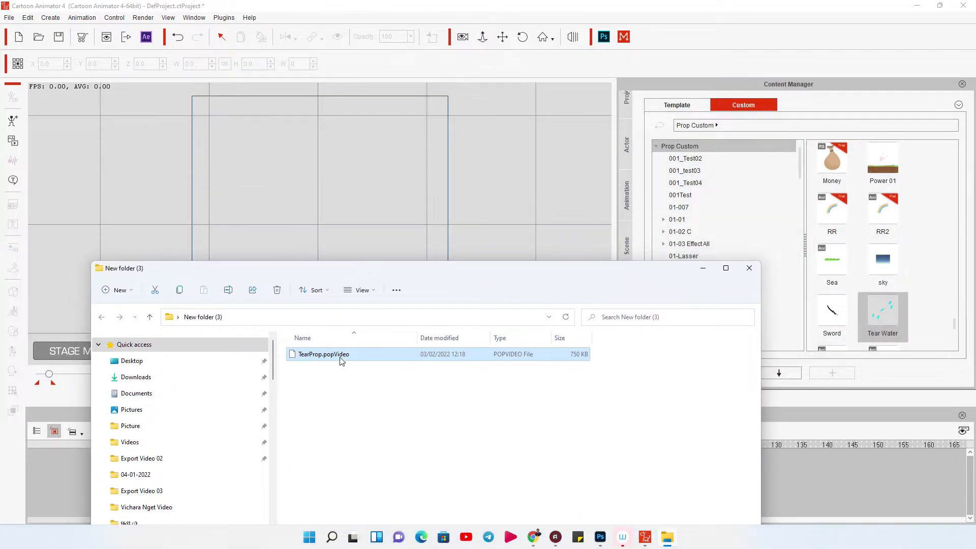
{"action": "left_click_drag", "start_coordinate": [341, 360], "coordinate": [333, 219]}
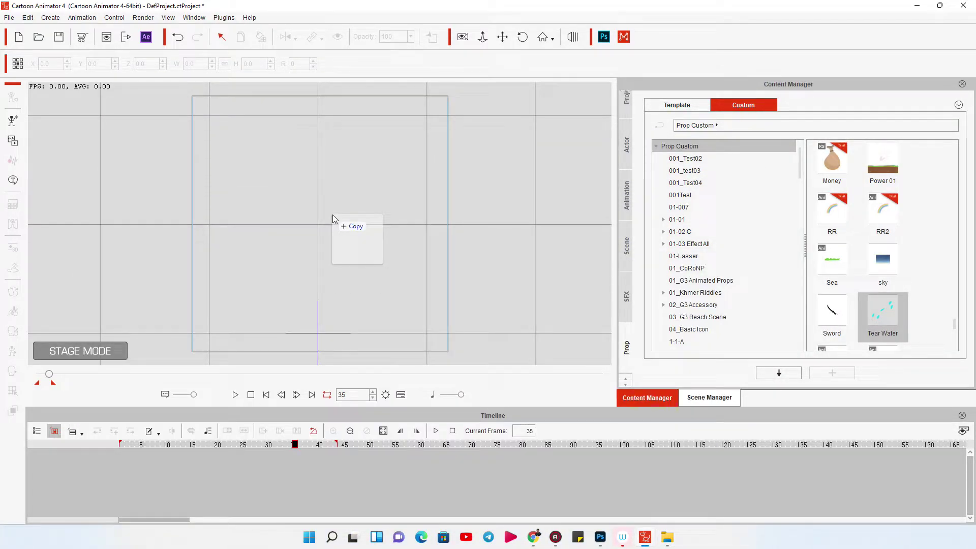
Drop TearProp.popVideo on the stage as a Prop and preview its animation
{"action": "left_click_drag", "start_coordinate": [332, 219], "coordinate": [333, 219]}
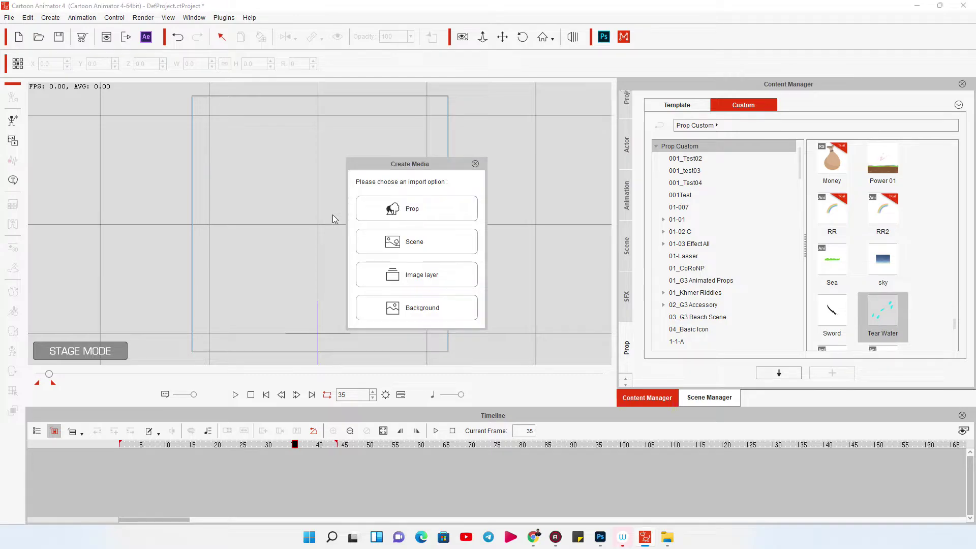
{"action": "left_click", "coordinate": [405, 211]}
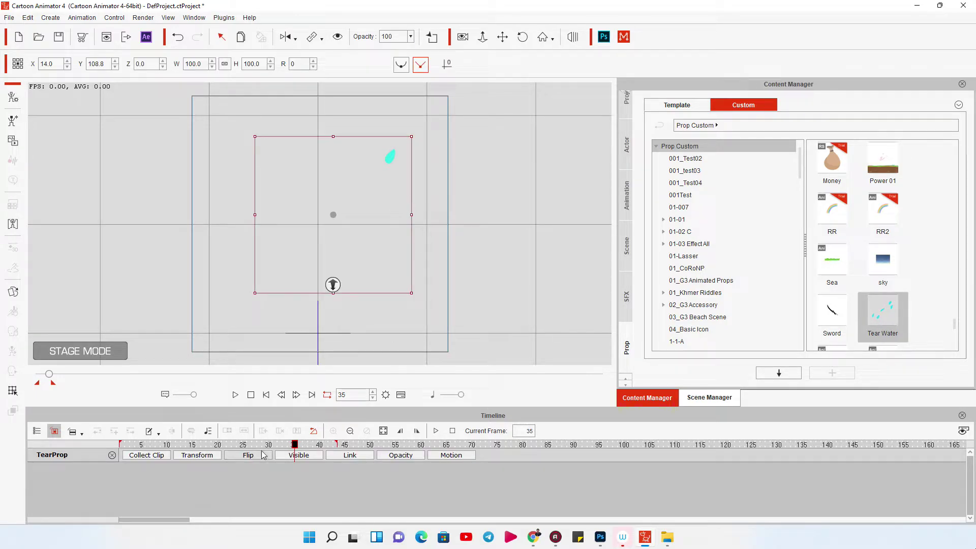
{"action": "left_click", "coordinate": [235, 395]}
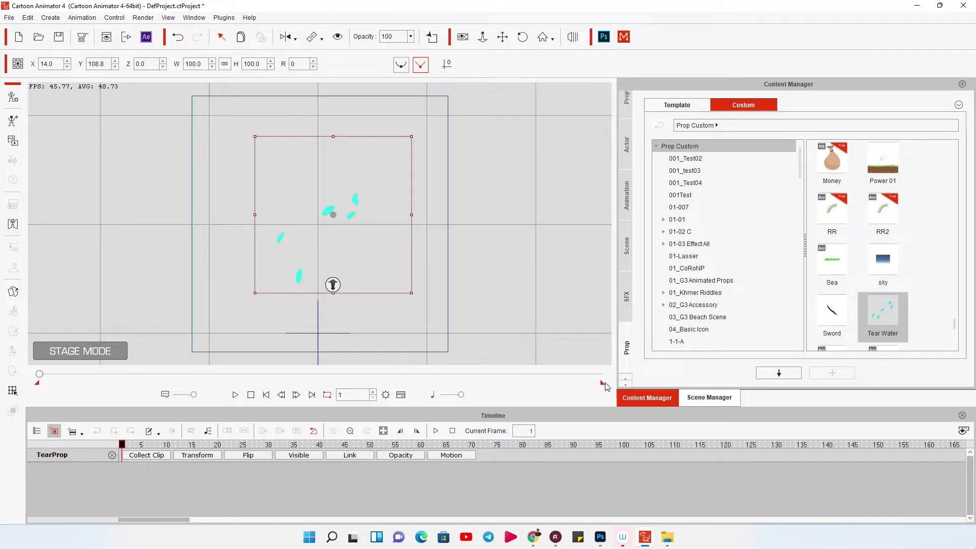
{"action": "left_click", "coordinate": [235, 394]}
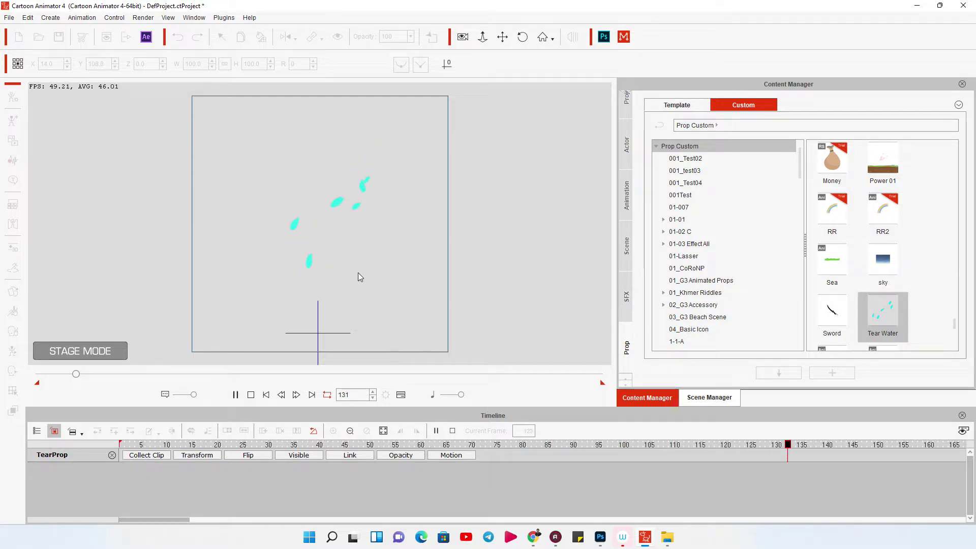
{"action": "left_click", "coordinate": [251, 394]}
Select the TearProp prop and replay its animation, pausing at frames 69 and 133
{"action": "left_click", "coordinate": [342, 205]}
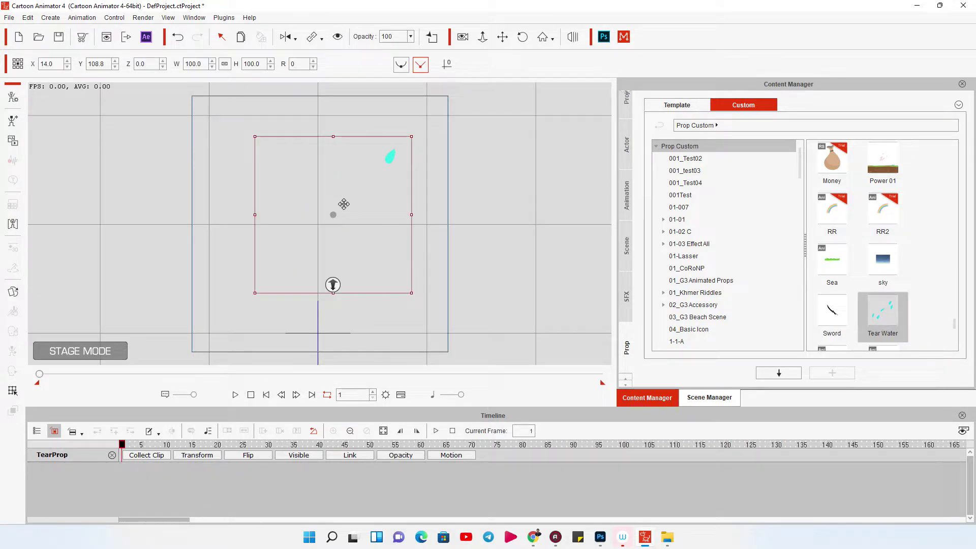
{"action": "left_click", "coordinate": [923, 309]}
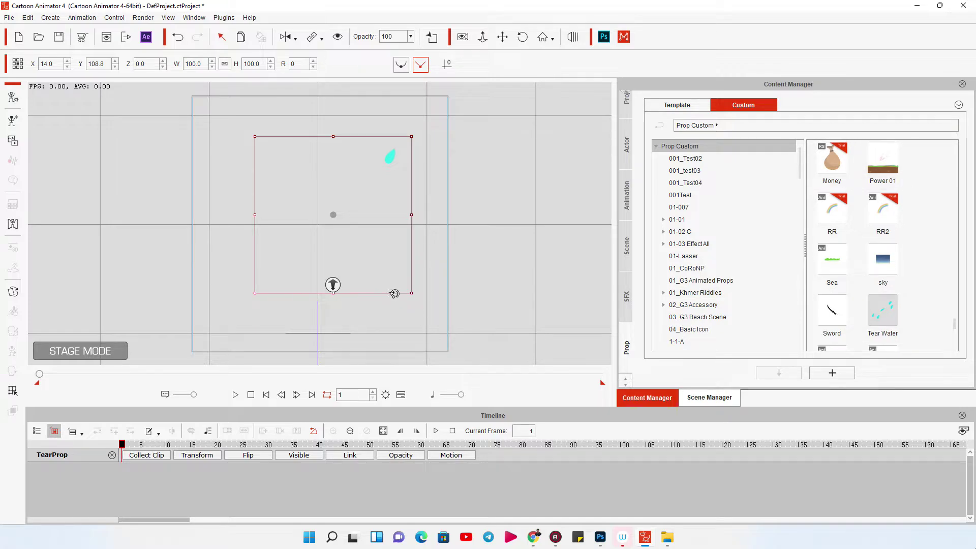
{"action": "left_click", "coordinate": [235, 395]}
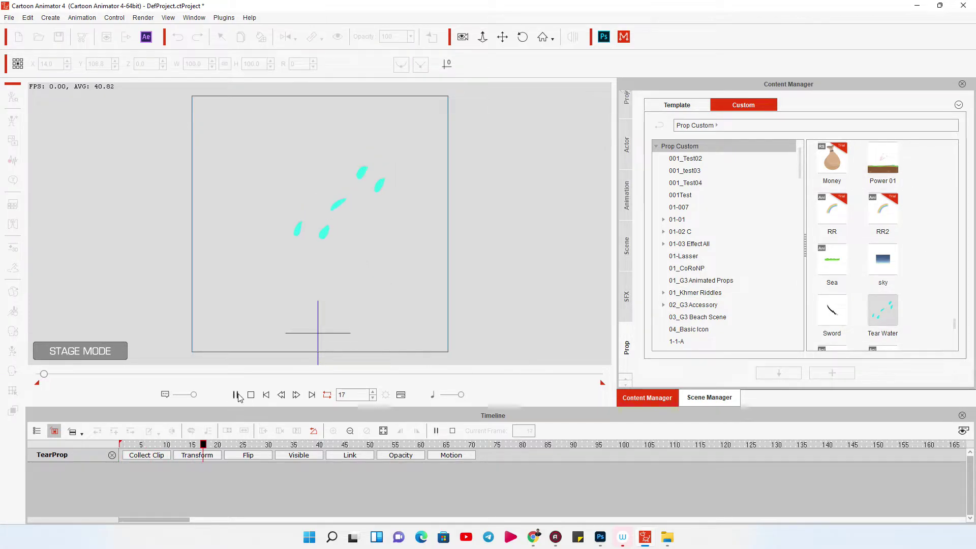
{"action": "key", "text": "space"}
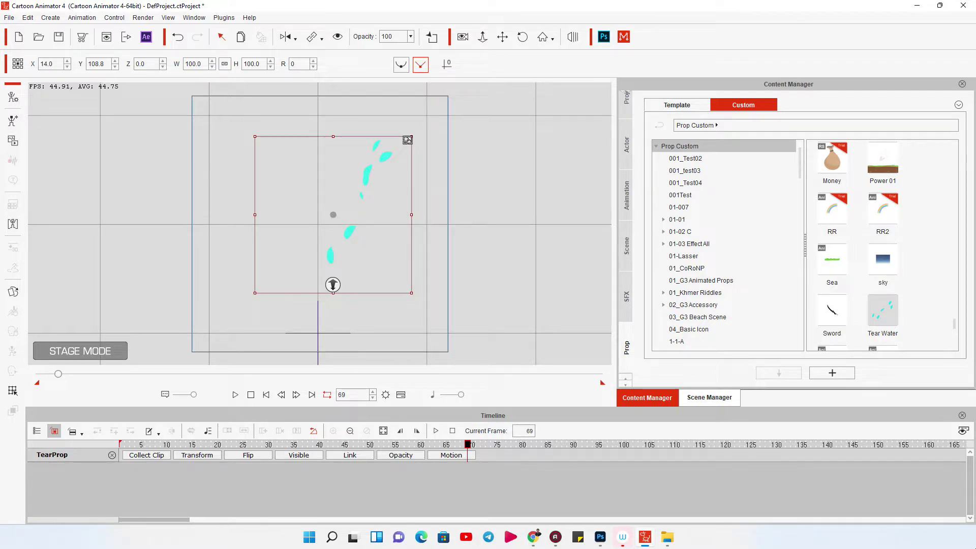
{"action": "left_click", "coordinate": [235, 395]}
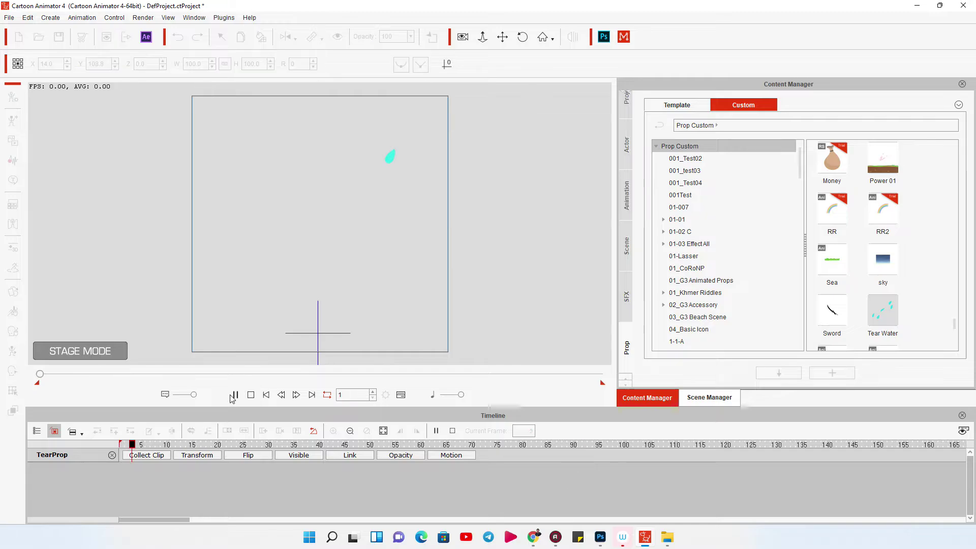
{"action": "left_click", "coordinate": [357, 246]}
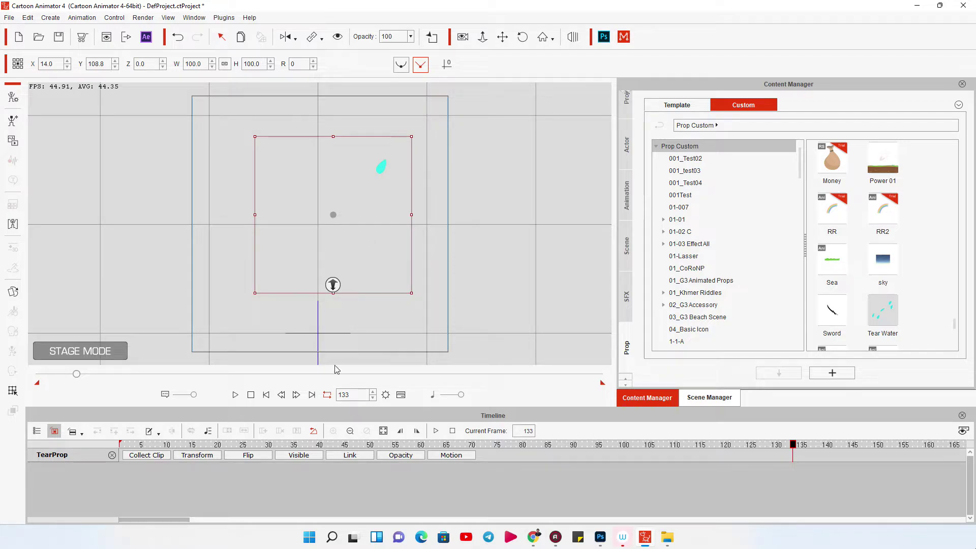
Rewind and review the Render Settings video and image formats, keeping popVideo
{"action": "left_click", "coordinate": [251, 394]}
{"action": "left_click", "coordinate": [126, 37]}
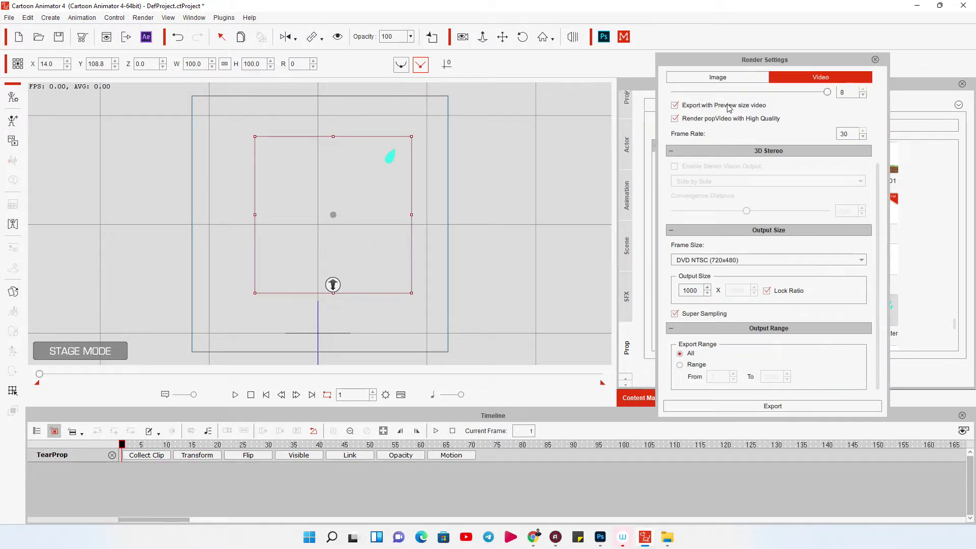
{"action": "left_click", "coordinate": [741, 79]}
{"action": "left_click", "coordinate": [820, 79]}
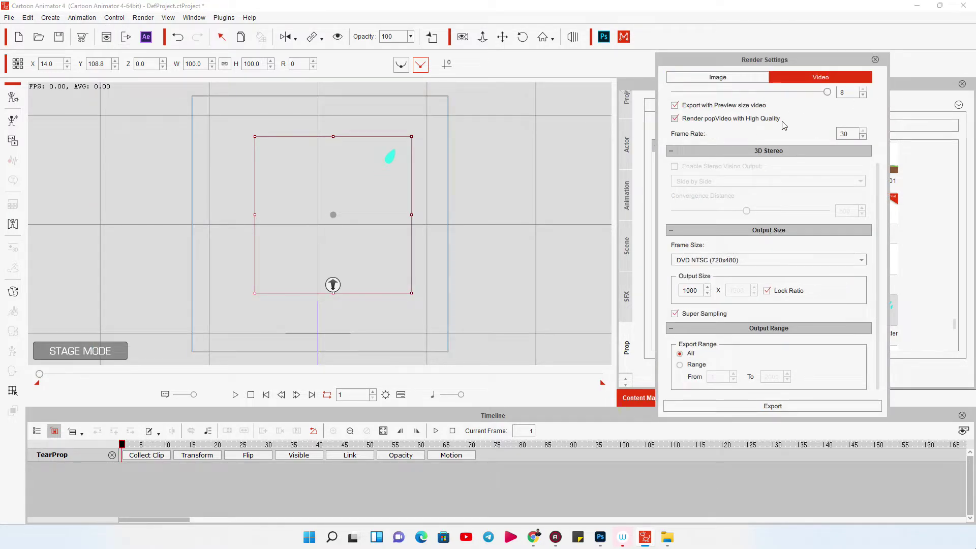
{"action": "scroll", "coordinate": [806, 252], "scroll_direction": "up", "scroll_amount": 1}
{"action": "scroll", "coordinate": [806, 252], "scroll_direction": "up", "scroll_amount": 3}
{"action": "left_click", "coordinate": [826, 112]}
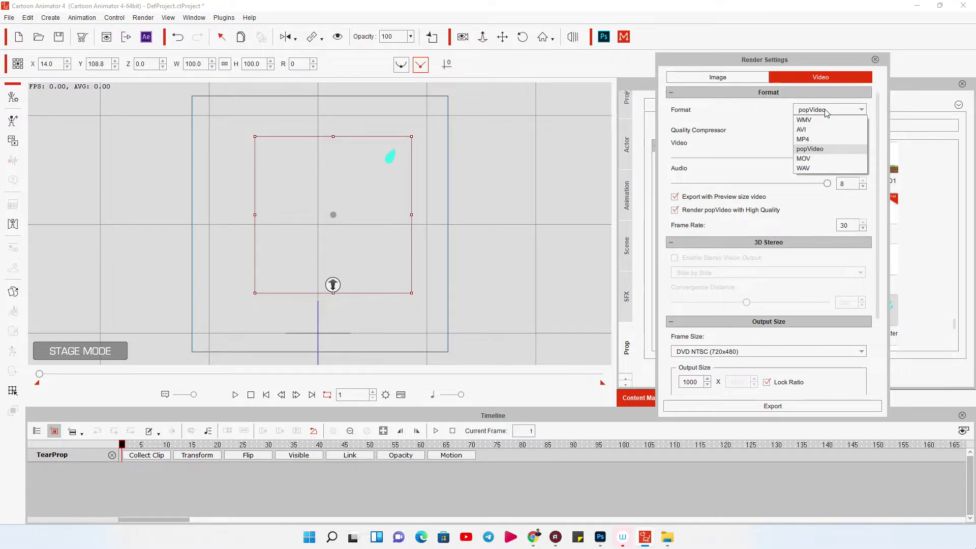
{"action": "left_click", "coordinate": [737, 82]}
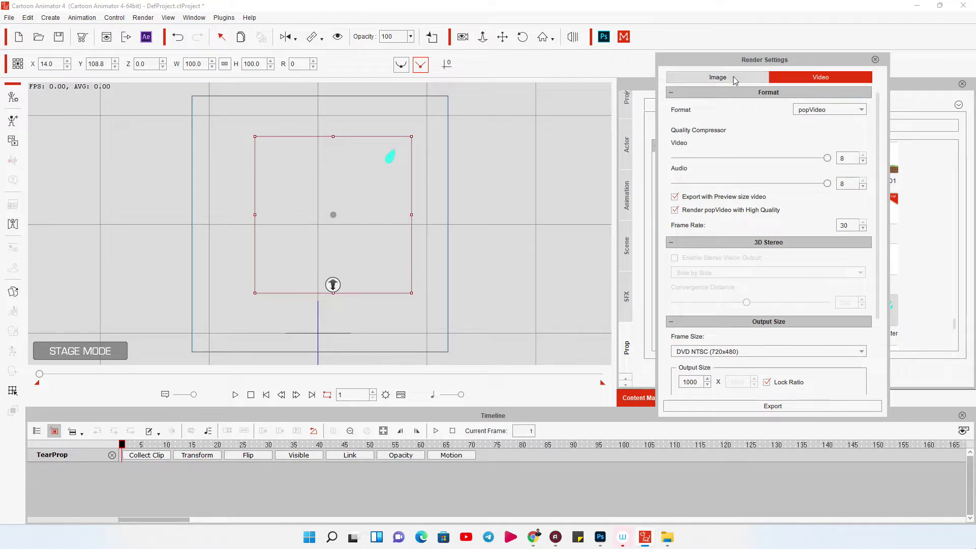
{"action": "left_click", "coordinate": [734, 80]}
{"action": "left_click", "coordinate": [822, 112]}
{"action": "left_click", "coordinate": [770, 132]}
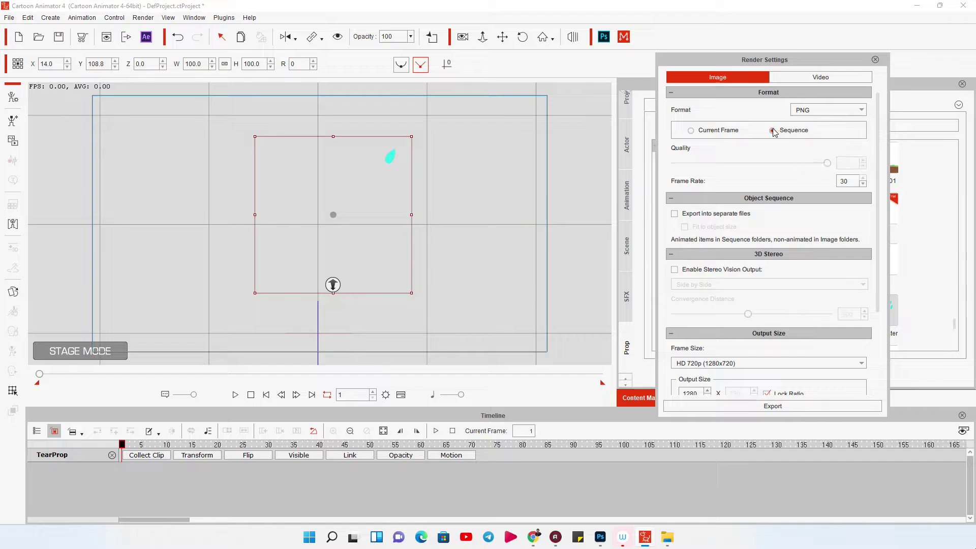
Close Render Settings and preview the tear animation again
{"action": "left_click", "coordinate": [236, 395]}
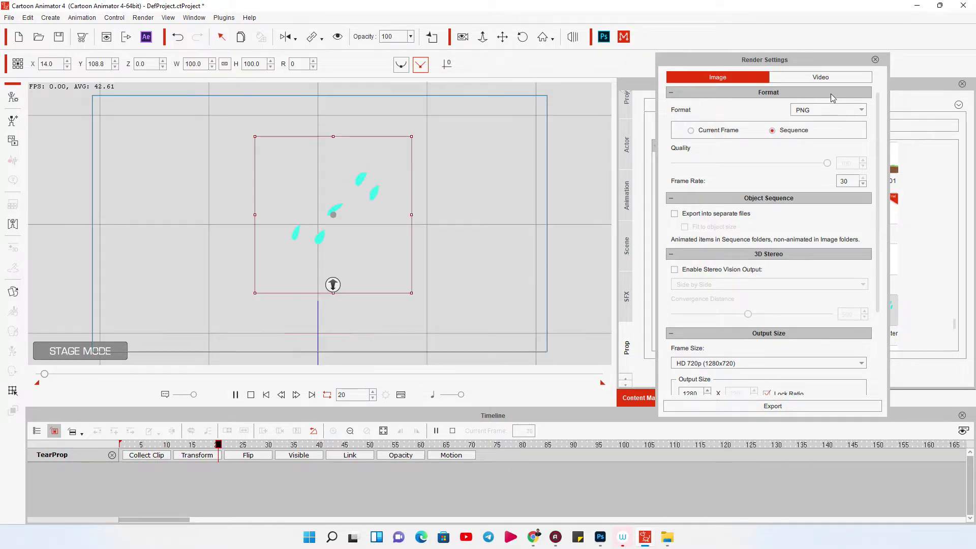
{"action": "left_click", "coordinate": [875, 59]}
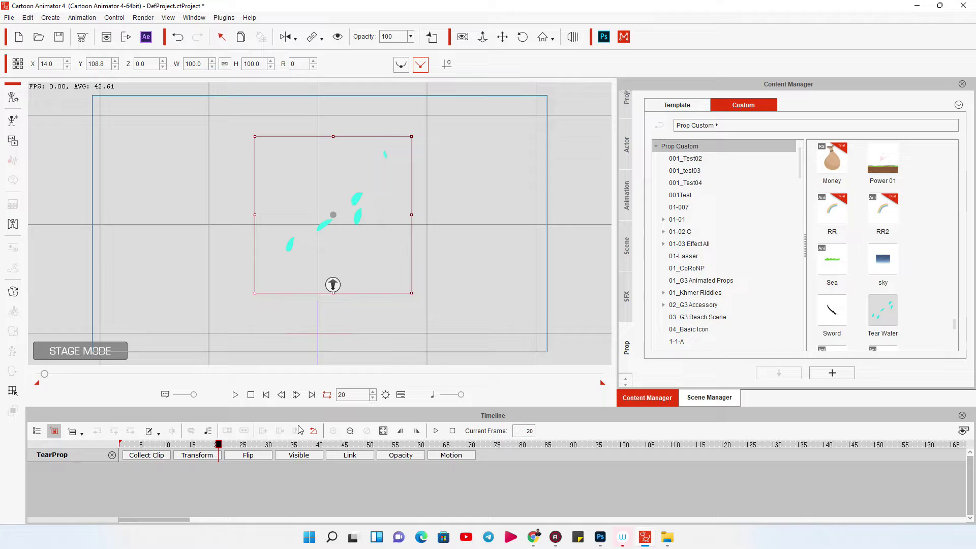
{"action": "left_click", "coordinate": [236, 395]}
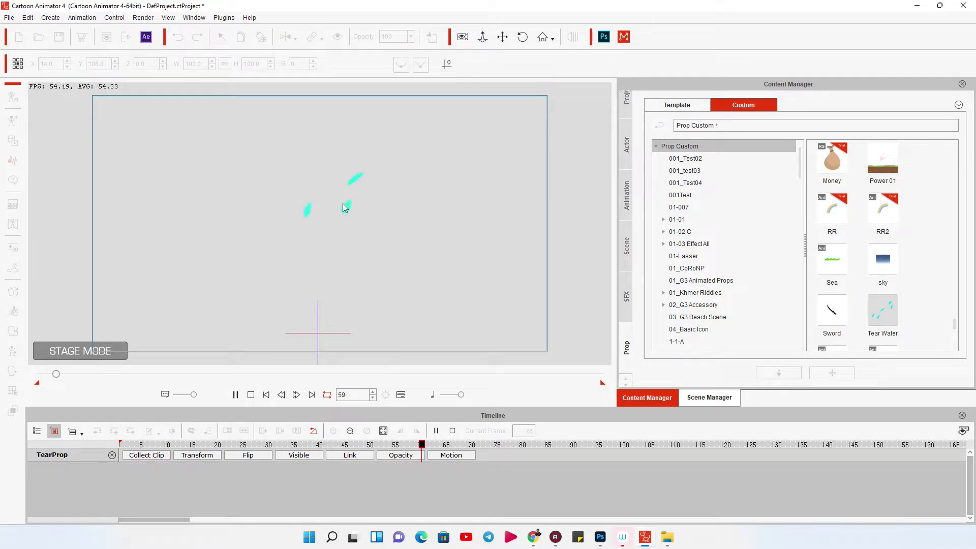
{"action": "key", "text": "space"}
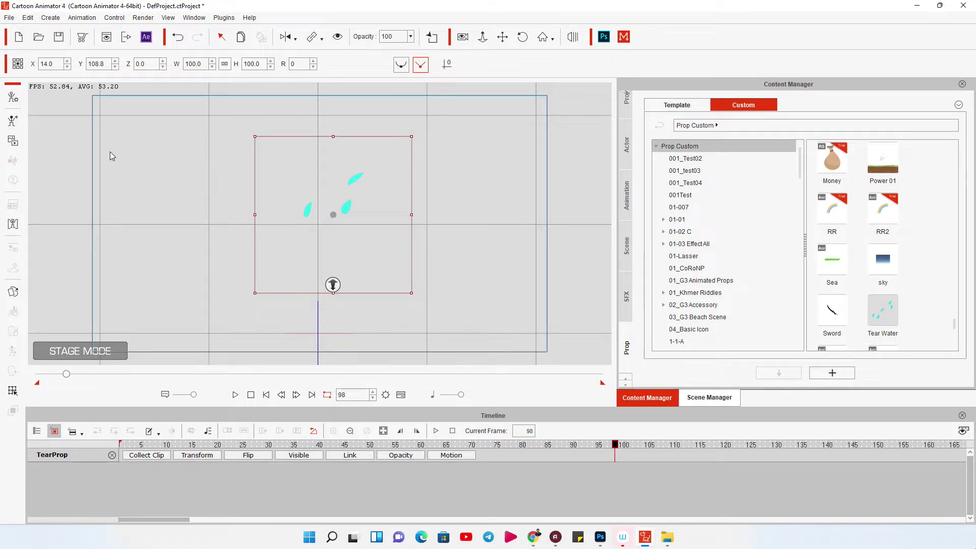
{"action": "left_click", "coordinate": [13, 98]}
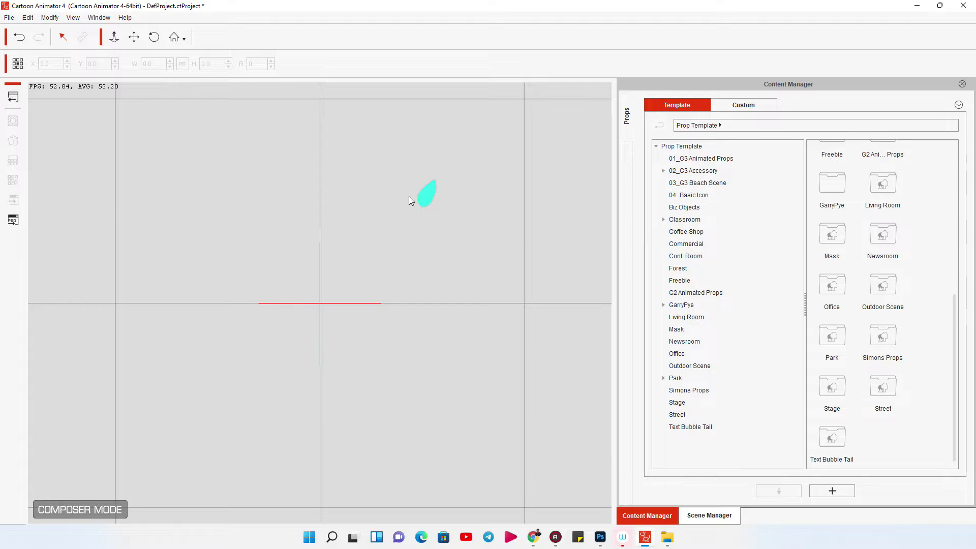
{"action": "left_click", "coordinate": [424, 193]}
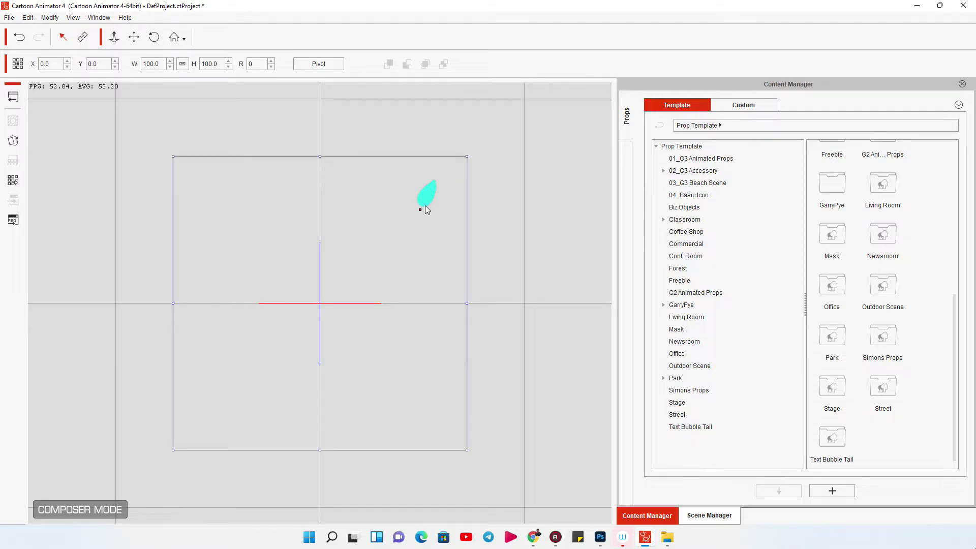
{"action": "left_click", "coordinate": [313, 65]}
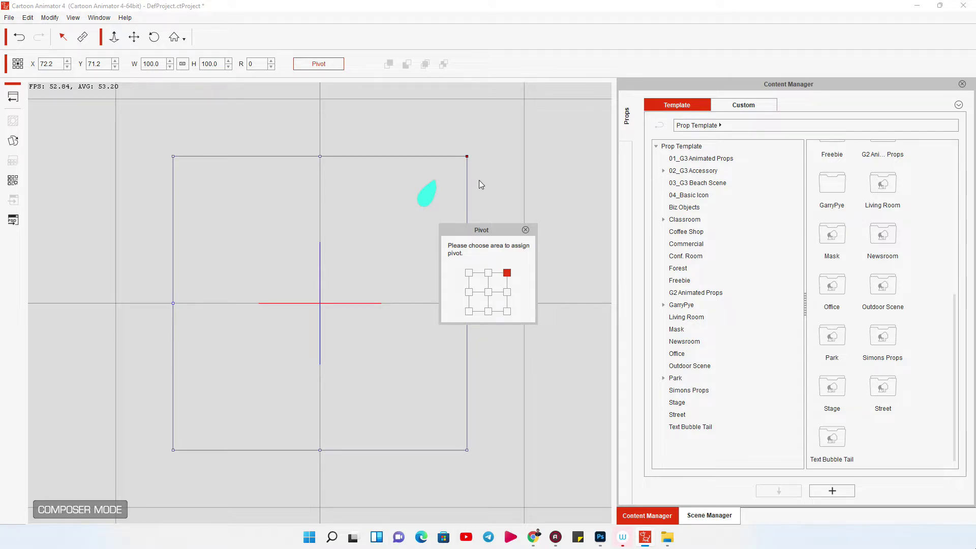
{"action": "left_click", "coordinate": [525, 230]}
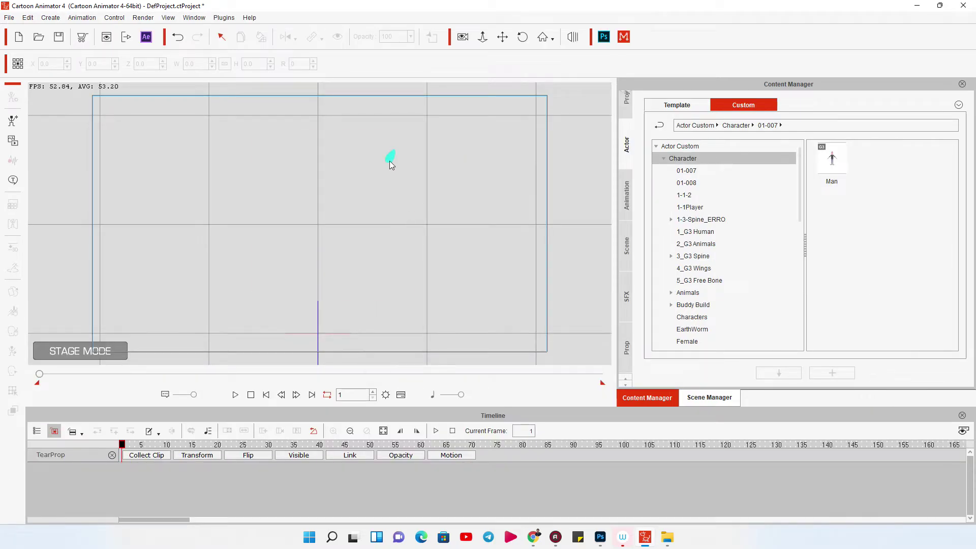
Select TearProp, test a clockwise rotation, undo it, and open the Prop Key Editor
{"action": "left_click", "coordinate": [389, 160]}
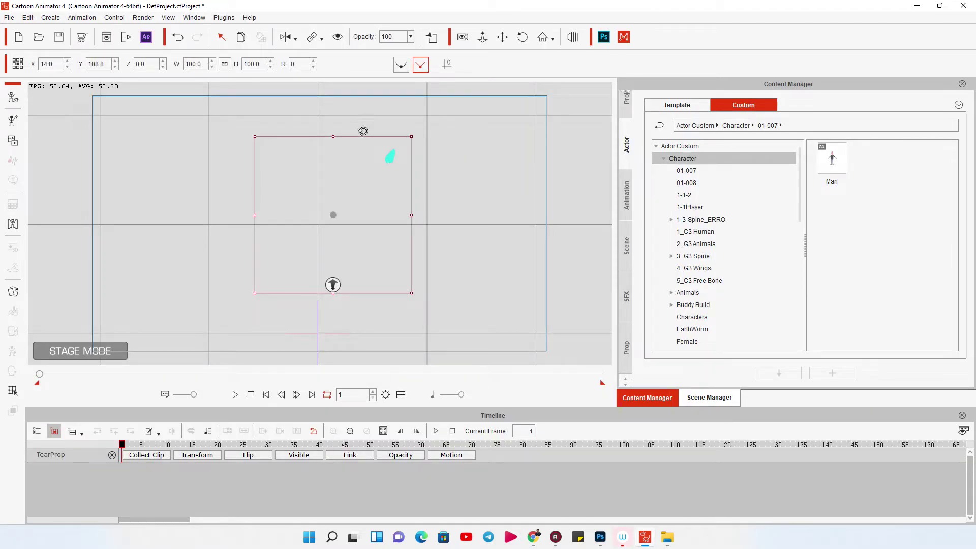
{"action": "mouse_move", "coordinate": [363, 128]}
{"action": "left_mouse_down"}
{"action": "mouse_move", "coordinate": [425, 282]}
{"action": "mouse_move", "coordinate": [411, 142]}
{"action": "left_mouse_up"}
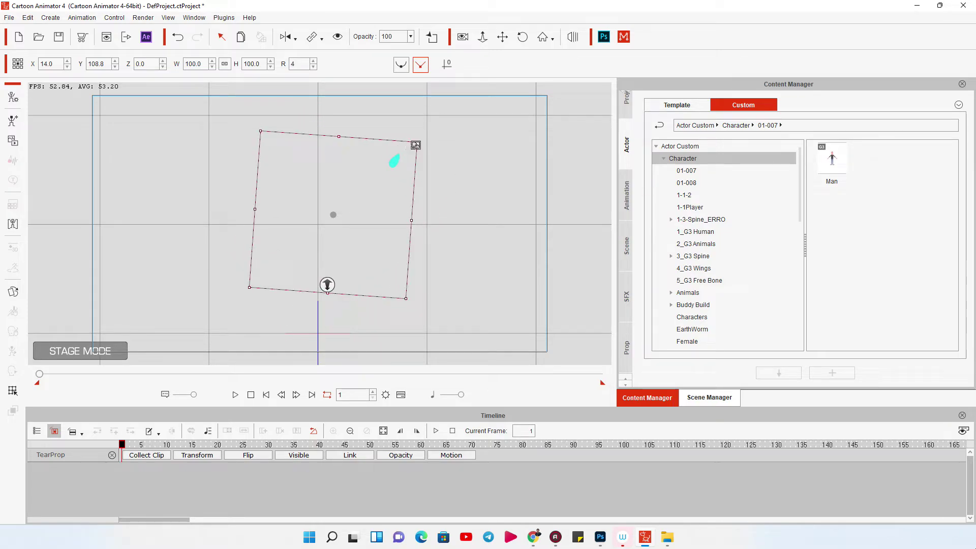
{"action": "key", "text": "ctrl+z"}
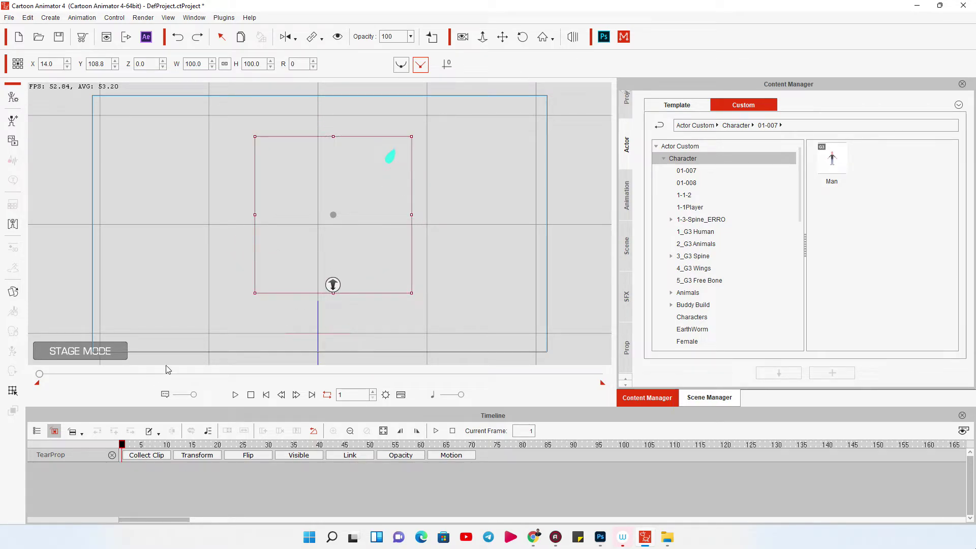
{"action": "left_click", "coordinate": [12, 391]}
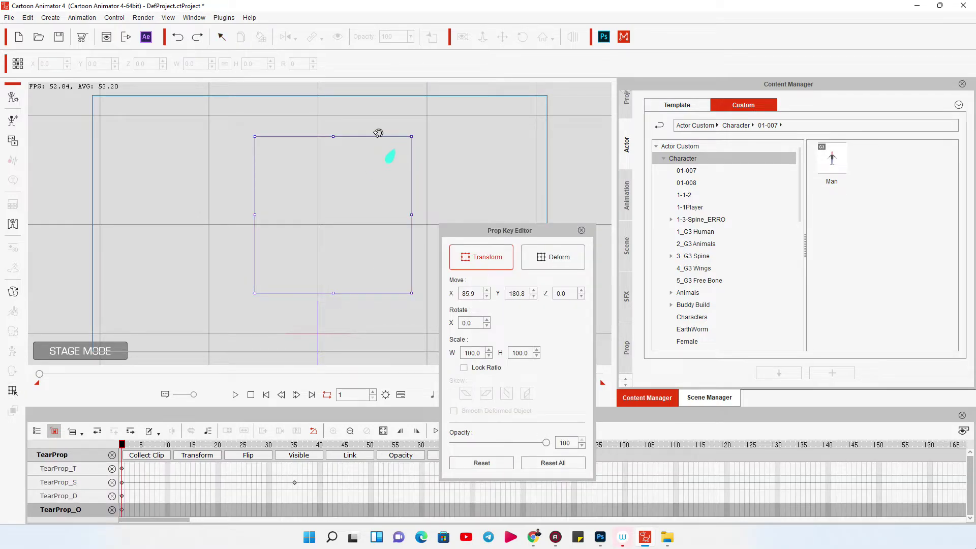
Close the Prop Key Editor and rotate the tear prop to about 101 degrees so the drop hangs lower
{"action": "mouse_move", "coordinate": [377, 134]}
{"action": "left_mouse_down"}
{"action": "mouse_move", "coordinate": [447, 137]}
{"action": "mouse_move", "coordinate": [322, 115]}
{"action": "mouse_move", "coordinate": [338, 100]}
{"action": "mouse_move", "coordinate": [422, 161]}
{"action": "mouse_move", "coordinate": [351, 197]}
{"action": "mouse_move", "coordinate": [312, 124]}
{"action": "mouse_move", "coordinate": [390, 198]}
{"action": "mouse_move", "coordinate": [309, 160]}
{"action": "mouse_move", "coordinate": [360, 199]}
{"action": "mouse_move", "coordinate": [327, 190]}
{"action": "left_mouse_up"}
{"action": "key", "text": "ctrl+z"}
{"action": "left_click_drag", "start_coordinate": [514, 234], "coordinate": [529, 154]}
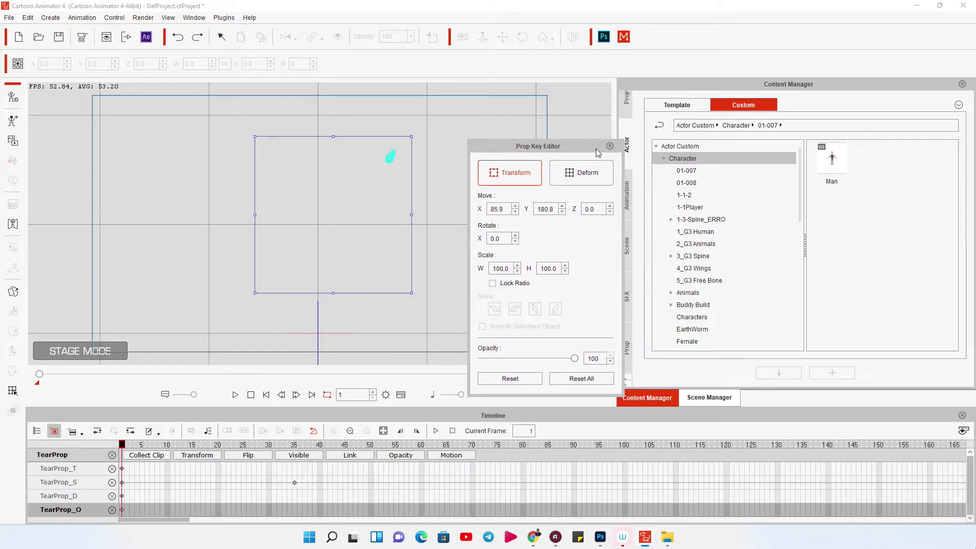
{"action": "left_click", "coordinate": [609, 147]}
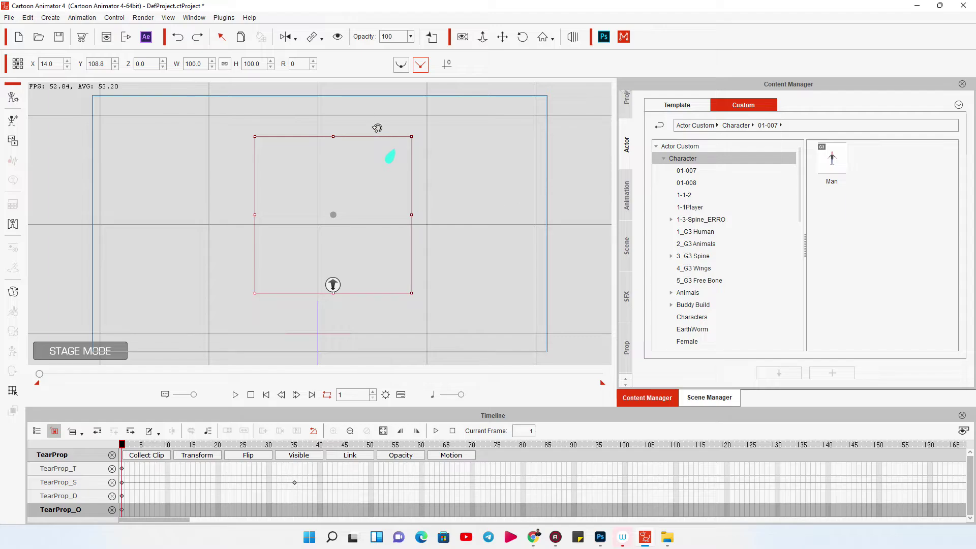
{"action": "mouse_move", "coordinate": [377, 128]}
{"action": "left_mouse_down"}
{"action": "mouse_move", "coordinate": [442, 270]}
{"action": "mouse_move", "coordinate": [477, 155]}
{"action": "mouse_move", "coordinate": [467, 291]}
{"action": "mouse_move", "coordinate": [455, 294]}
{"action": "mouse_move", "coordinate": [462, 207]}
{"action": "mouse_move", "coordinate": [456, 268]}
{"action": "left_mouse_up"}
{"action": "key", "text": "ctrl+z"}
{"action": "mouse_move", "coordinate": [387, 129]}
{"action": "left_mouse_down"}
{"action": "mouse_move", "coordinate": [435, 146]}
{"action": "mouse_move", "coordinate": [451, 241]}
{"action": "mouse_move", "coordinate": [440, 301]}
{"action": "mouse_move", "coordinate": [452, 186]}
{"action": "mouse_move", "coordinate": [435, 301]}
{"action": "mouse_move", "coordinate": [374, 341]}
{"action": "left_mouse_up"}
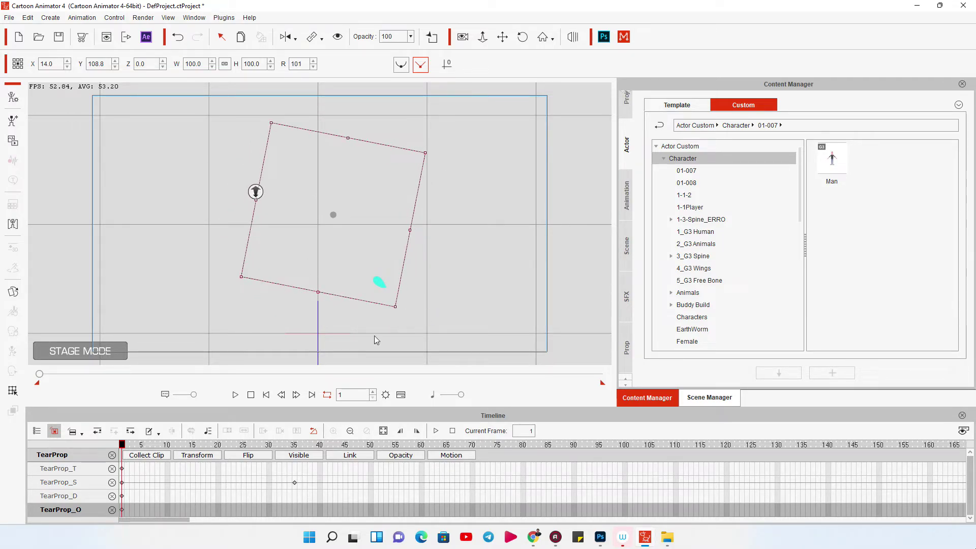
Preview the tear animation twice, then drag the Man character onto the stage
{"action": "left_click", "coordinate": [234, 394]}
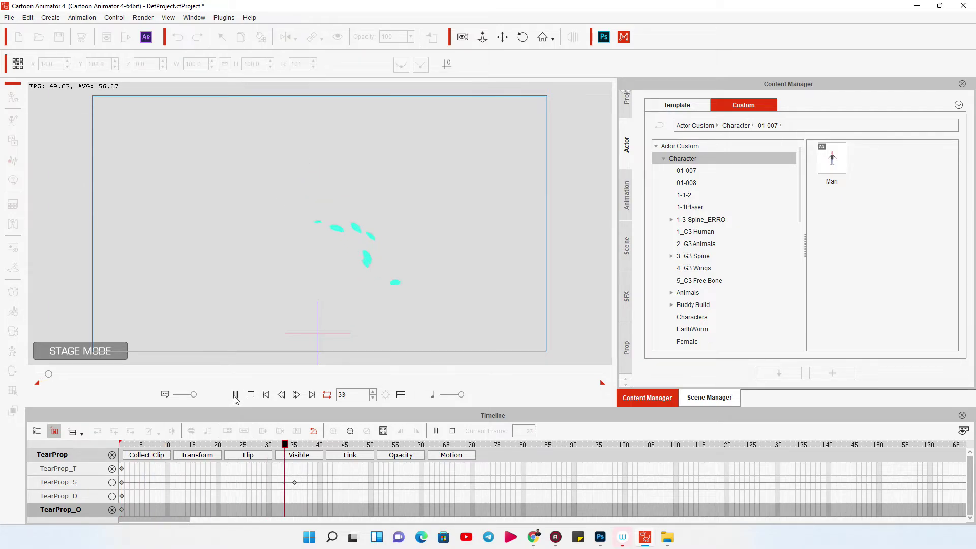
{"action": "left_click", "coordinate": [292, 482]}
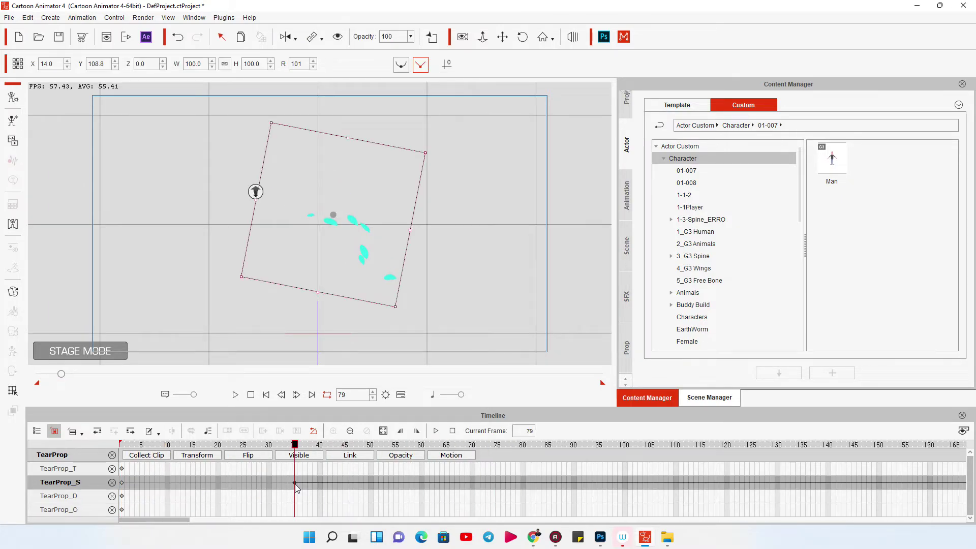
{"action": "left_click", "coordinate": [235, 394]}
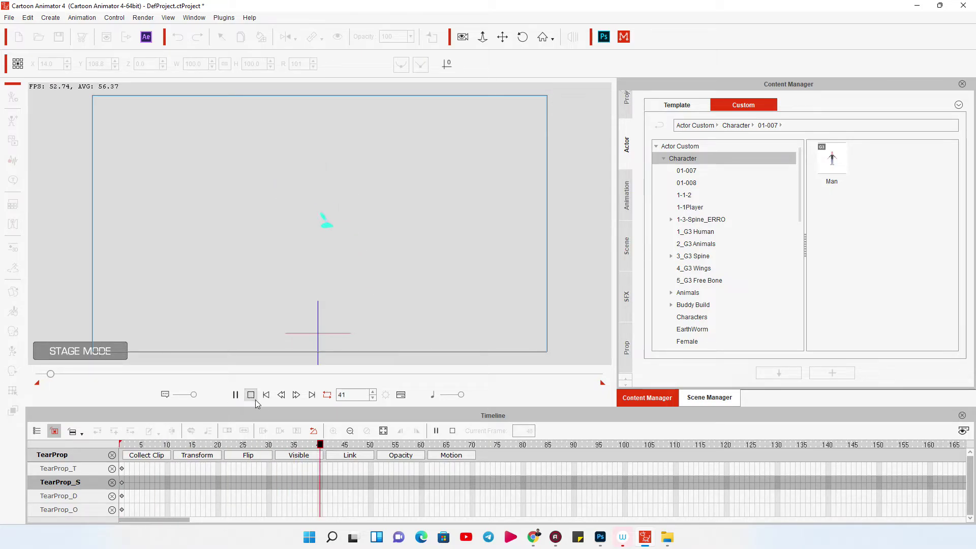
{"action": "left_click", "coordinate": [250, 394]}
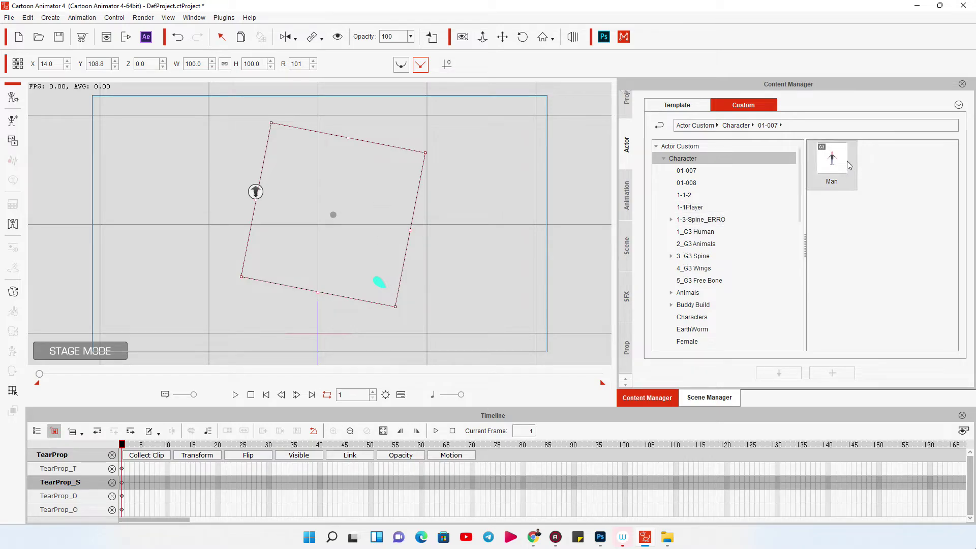
{"action": "left_click_drag", "start_coordinate": [831, 160], "coordinate": [497, 254]}
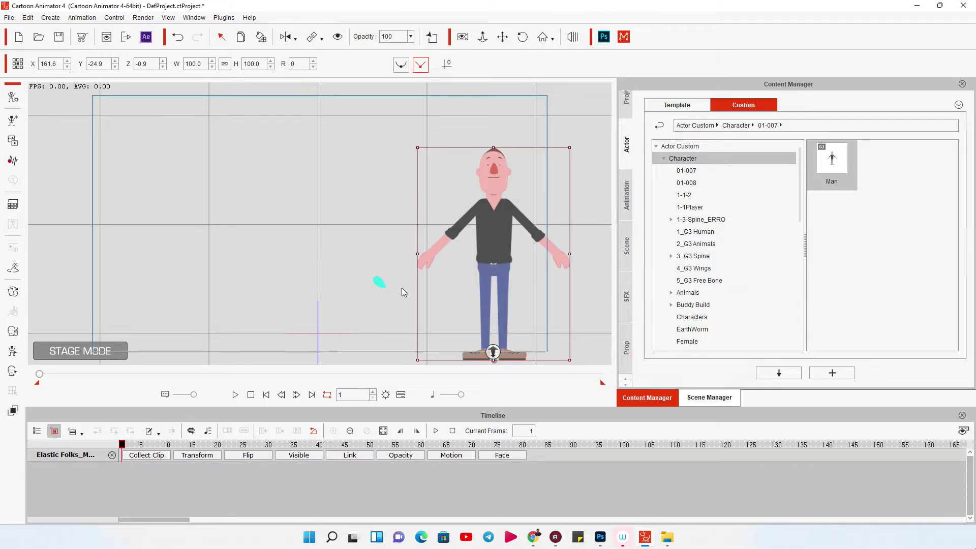
Move the tear prop up to the Man's head and shrink it to about 29.8
{"action": "mouse_move", "coordinate": [381, 288]}
{"action": "left_mouse_down"}
{"action": "mouse_move", "coordinate": [441, 159]}
{"action": "mouse_move", "coordinate": [474, 136]}
{"action": "mouse_move", "coordinate": [396, 272]}
{"action": "left_mouse_up"}
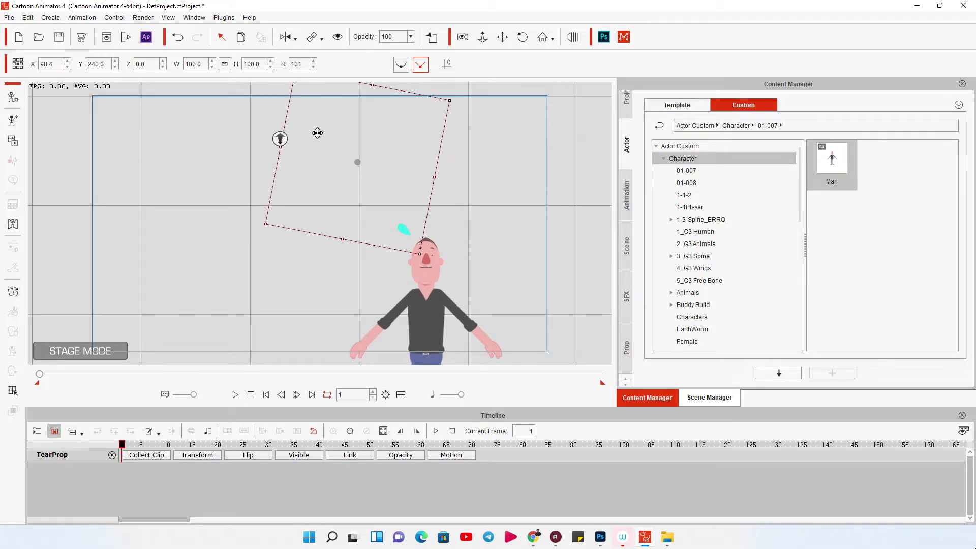
{"action": "left_click_drag", "start_coordinate": [345, 173], "coordinate": [347, 213]}
{"action": "mouse_move", "coordinate": [404, 268]}
{"action": "left_mouse_down"}
{"action": "mouse_move", "coordinate": [365, 205]}
{"action": "mouse_move", "coordinate": [403, 261]}
{"action": "left_mouse_up"}
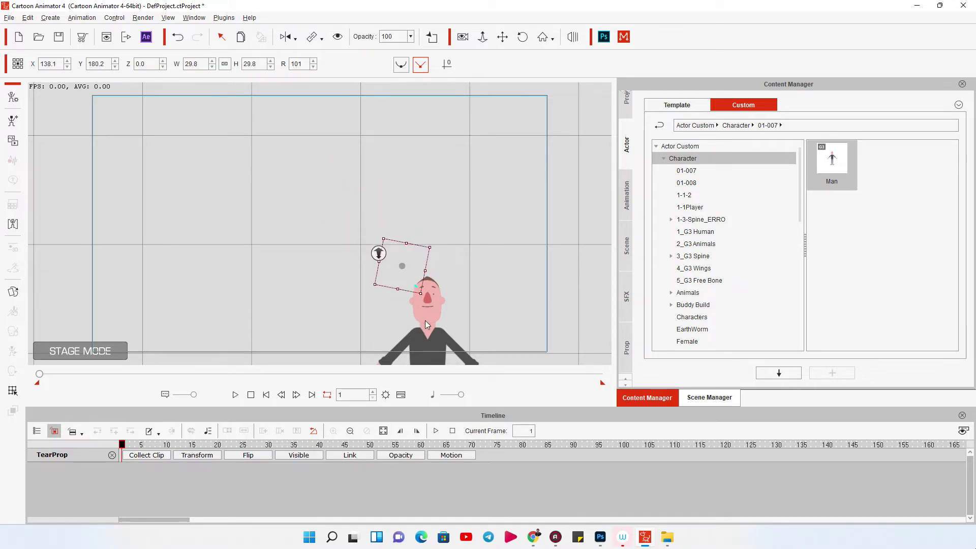
{"action": "scroll", "coordinate": [424, 320], "scroll_direction": "up", "scroll_amount": 3}
{"action": "scroll", "coordinate": [376, 230], "scroll_direction": "up", "scroll_amount": 2}
{"action": "scroll", "coordinate": [381, 228], "scroll_direction": "up", "scroll_amount": 2}
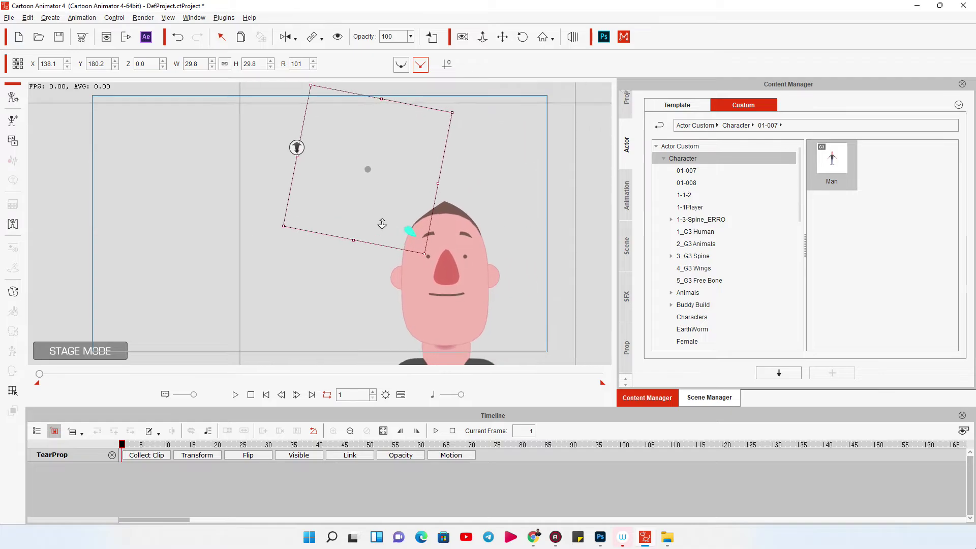
{"action": "scroll", "coordinate": [387, 226], "scroll_direction": "up", "scroll_amount": 1}
{"action": "scroll", "coordinate": [392, 222], "scroll_direction": "up", "scroll_amount": 1}
Play the tear animation and nudge the tear prop up and right toward the Man's eye
{"action": "left_click_drag", "start_coordinate": [417, 241], "coordinate": [423, 246]}
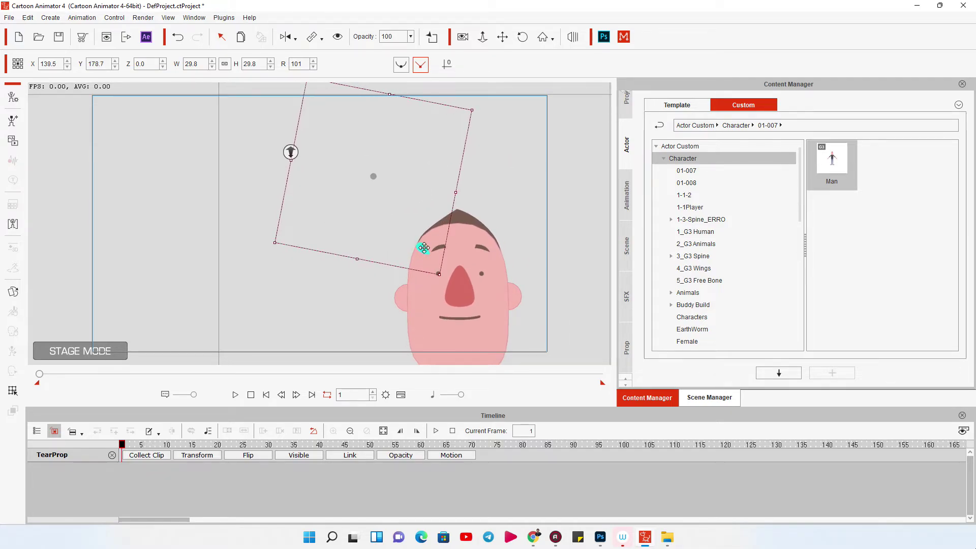
{"action": "left_click", "coordinate": [235, 394]}
{"action": "left_click", "coordinate": [251, 394]}
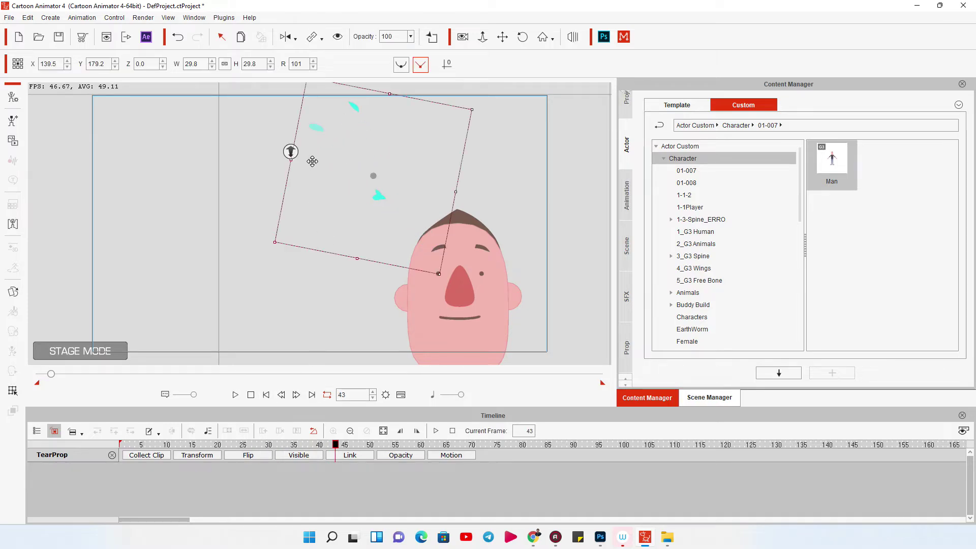
{"action": "mouse_move", "coordinate": [312, 162]}
{"action": "left_mouse_down"}
{"action": "mouse_move", "coordinate": [293, 136]}
{"action": "mouse_move", "coordinate": [394, 274]}
{"action": "left_mouse_up"}
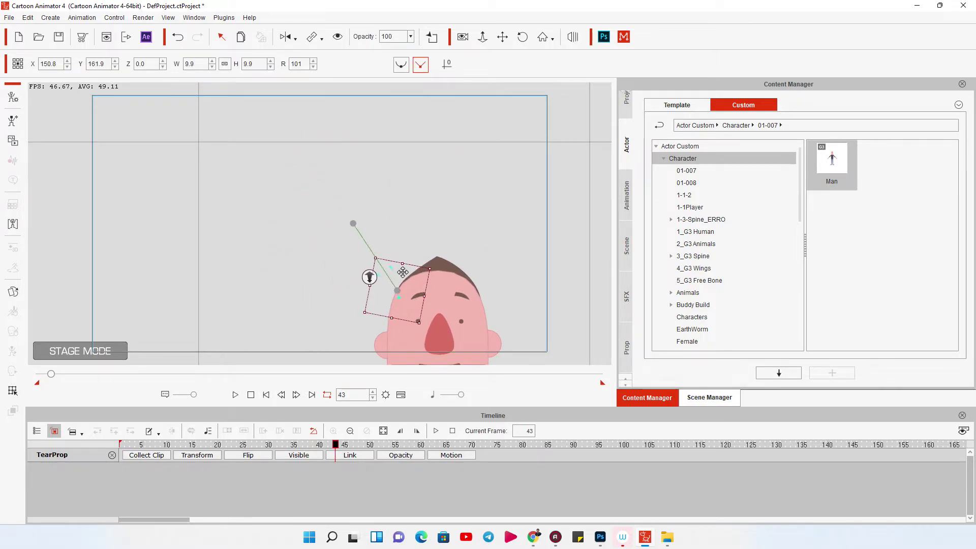
{"action": "left_click_drag", "start_coordinate": [394, 274], "coordinate": [405, 272]}
Use the tear prop's right-click menu, stop at frame 1, and nudge the prop slightly left
{"action": "right_click", "coordinate": [418, 275]}
{"action": "left_click", "coordinate": [457, 351]}
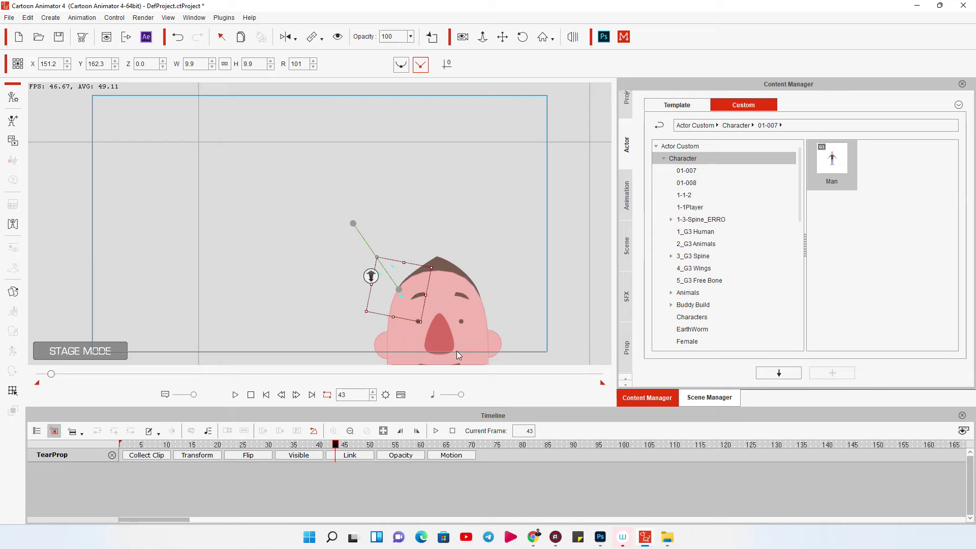
{"action": "left_click", "coordinate": [250, 395]}
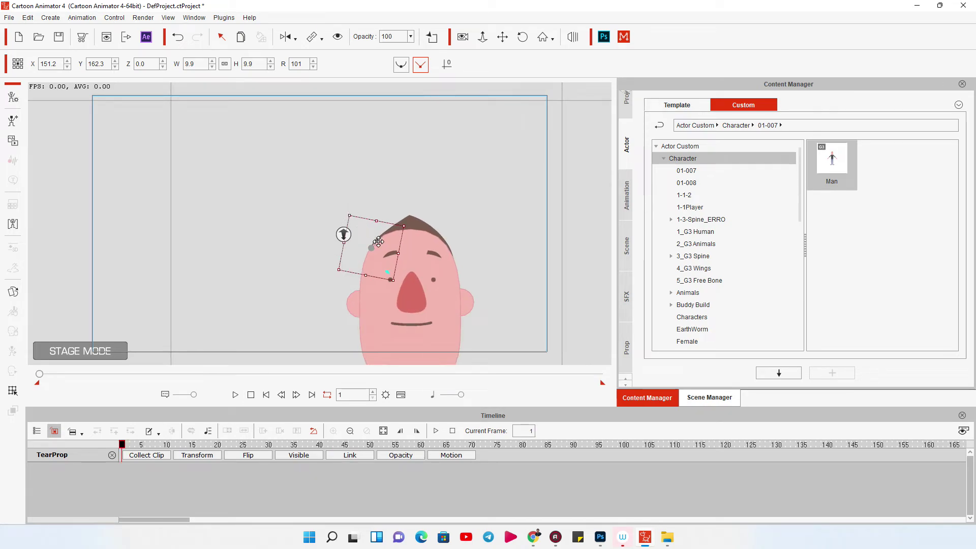
{"action": "left_click_drag", "start_coordinate": [378, 241], "coordinate": [377, 242]}
{"action": "right_click", "coordinate": [376, 241]}
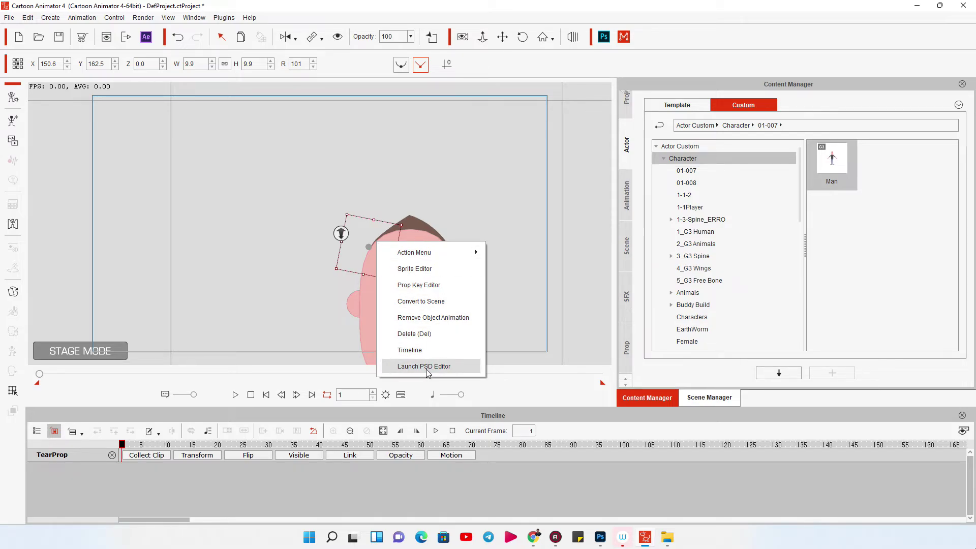
Reselect and nudge the tear prop, then play the animation and stop at frame 280
{"action": "left_click", "coordinate": [298, 312]}
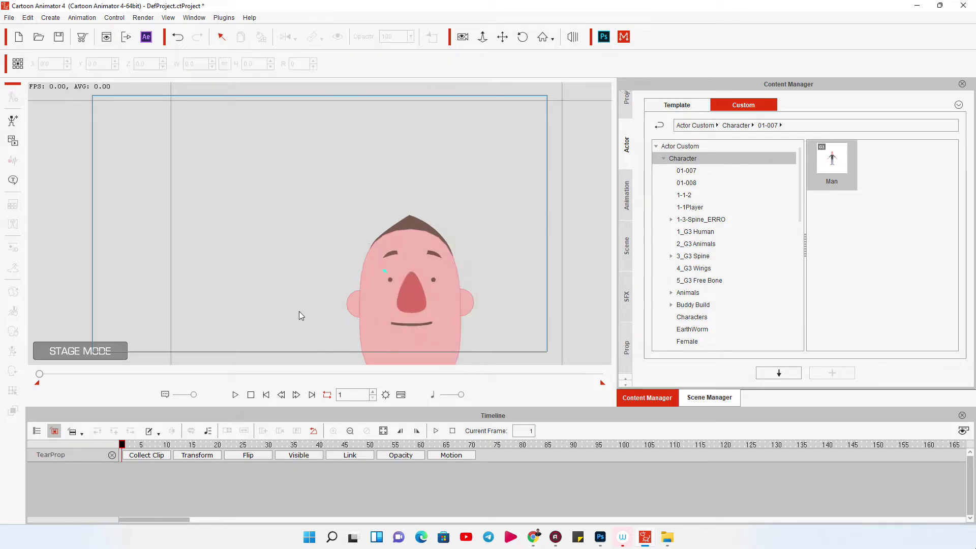
{"action": "left_click_drag", "start_coordinate": [385, 271], "coordinate": [381, 258]}
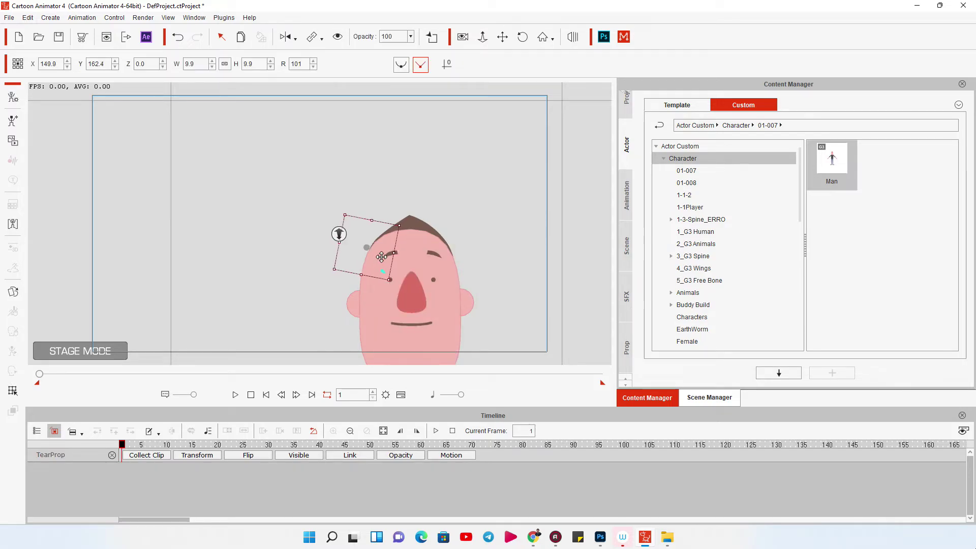
{"action": "left_click", "coordinate": [235, 394]}
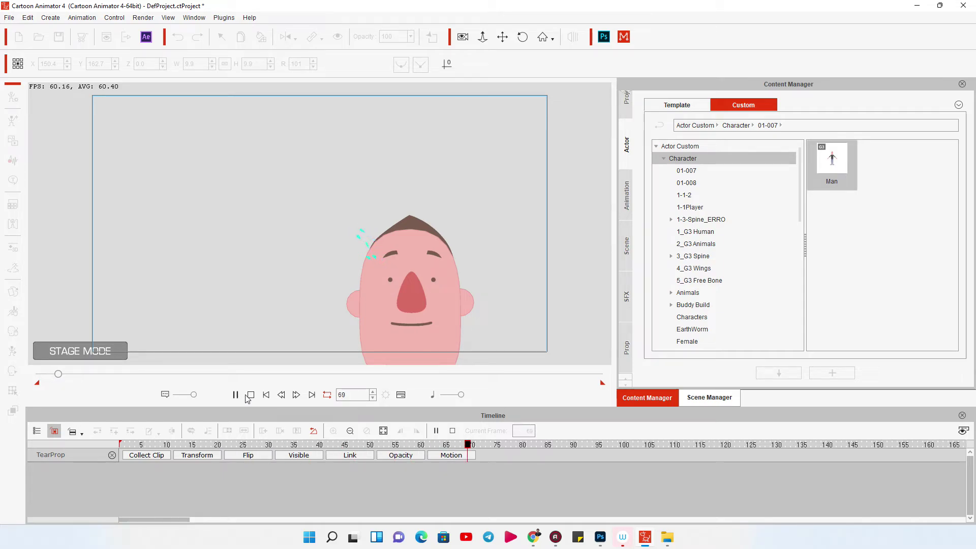
{"action": "left_click", "coordinate": [397, 276]}
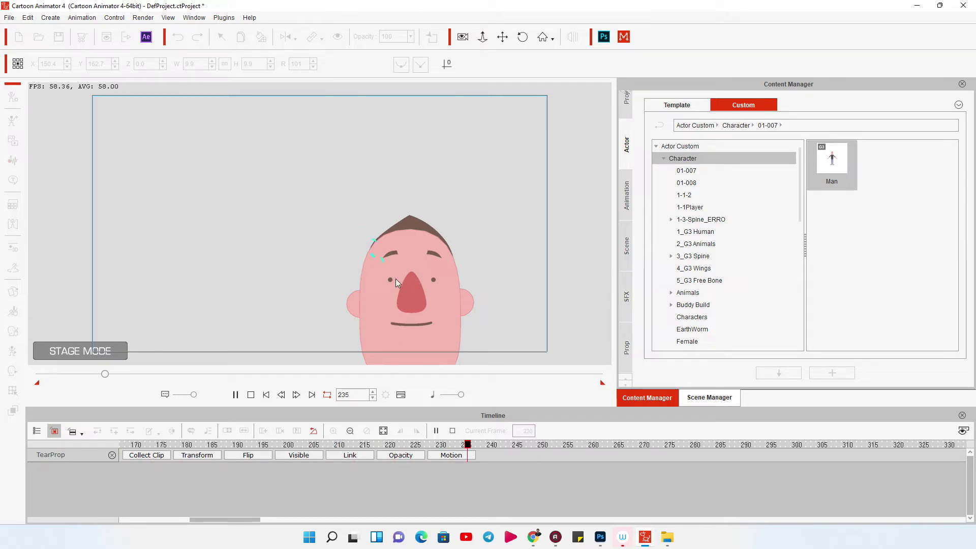
{"action": "left_click", "coordinate": [396, 279]}
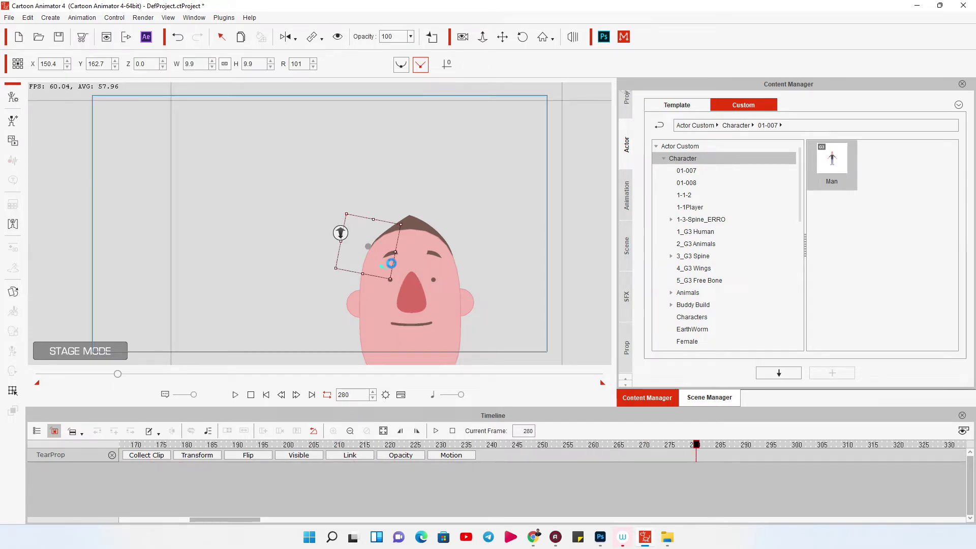
Move the tear prop above the Man's eye and drop TearProp.popVideo from File Explorer onto the stage
{"action": "left_click_drag", "start_coordinate": [391, 262], "coordinate": [322, 234]}
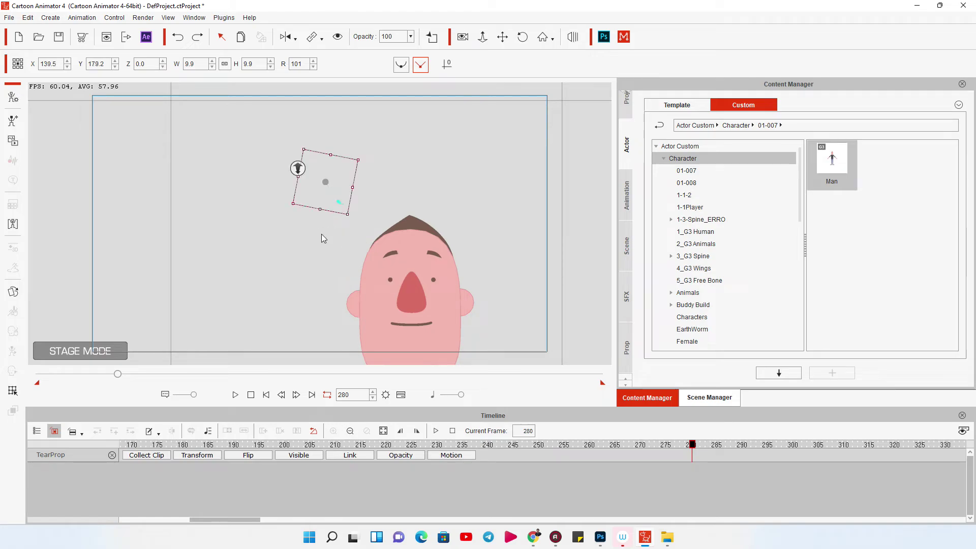
{"action": "scroll", "coordinate": [358, 305], "scroll_direction": "down", "scroll_amount": 3}
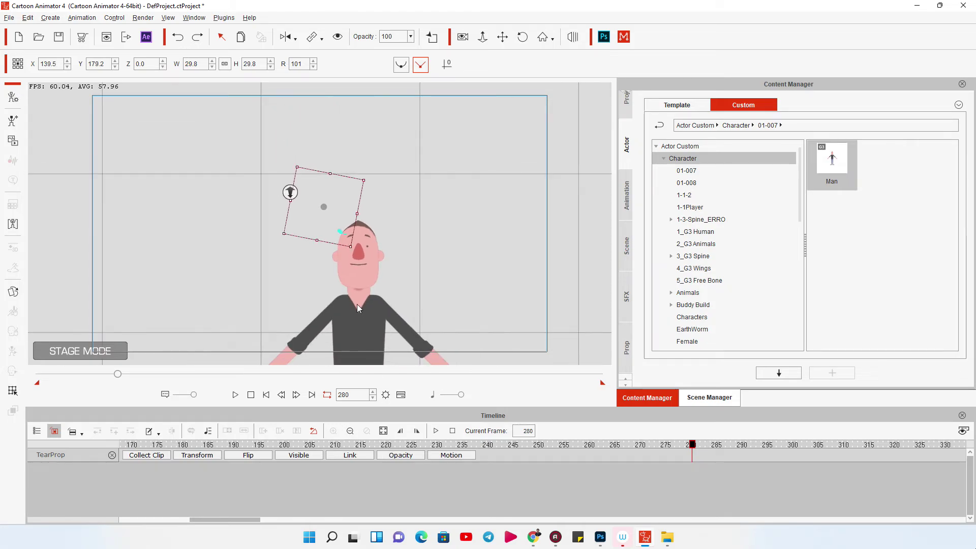
{"action": "scroll", "coordinate": [344, 221], "scroll_direction": "up", "scroll_amount": 1}
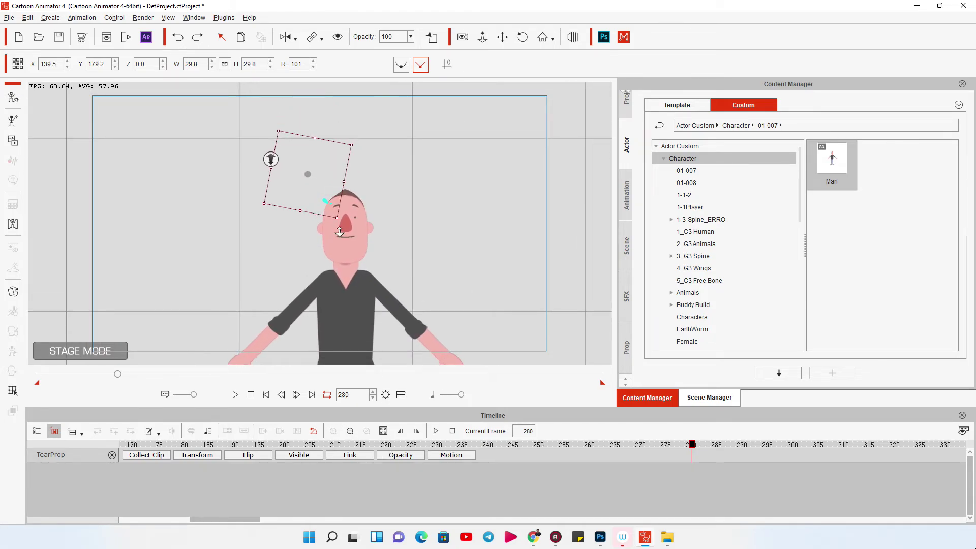
{"action": "scroll", "coordinate": [340, 214], "scroll_direction": "up", "scroll_amount": 1}
{"action": "scroll", "coordinate": [336, 207], "scroll_direction": "up", "scroll_amount": 1}
{"action": "left_click_drag", "start_coordinate": [336, 207], "coordinate": [334, 213]}
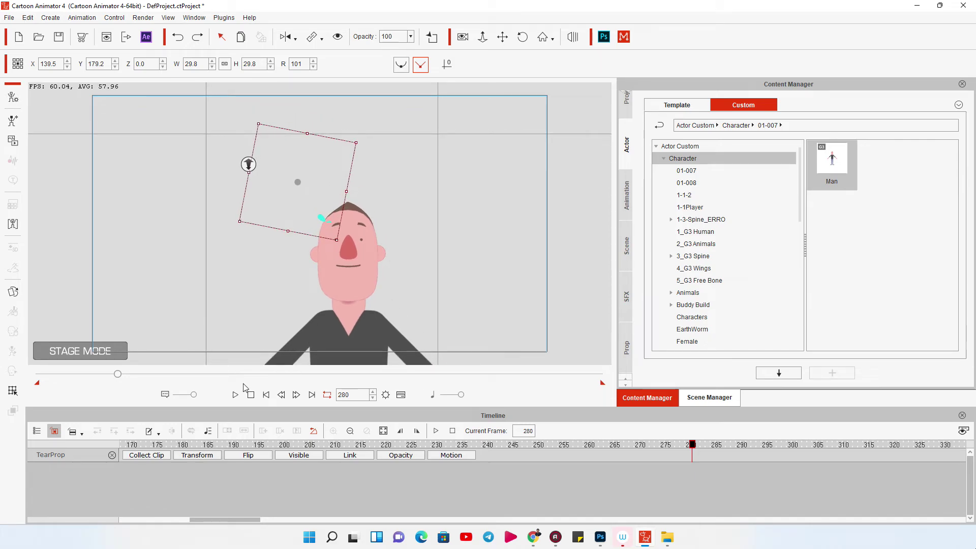
{"action": "left_click", "coordinate": [668, 537]}
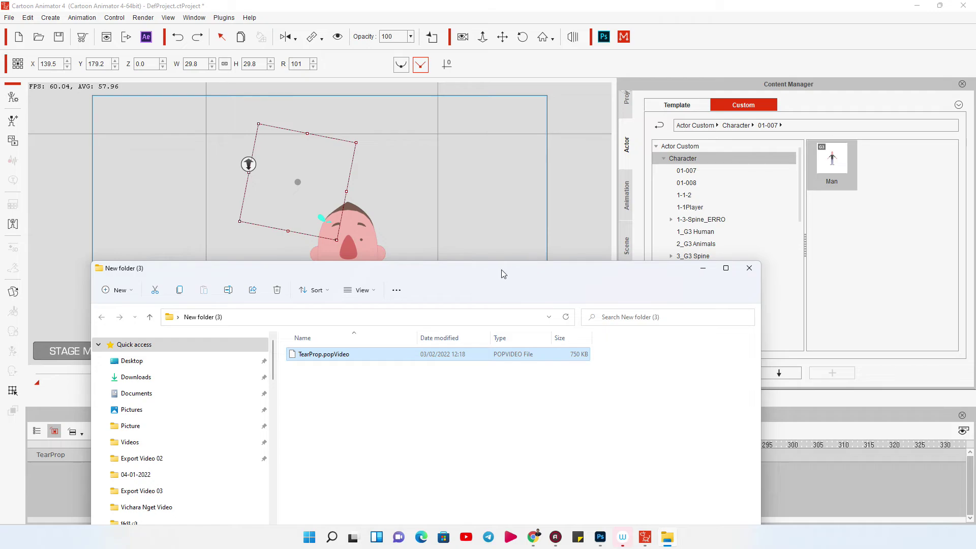
{"action": "left_click_drag", "start_coordinate": [502, 274], "coordinate": [903, 132]}
{"action": "left_click_drag", "start_coordinate": [711, 216], "coordinate": [466, 222]}
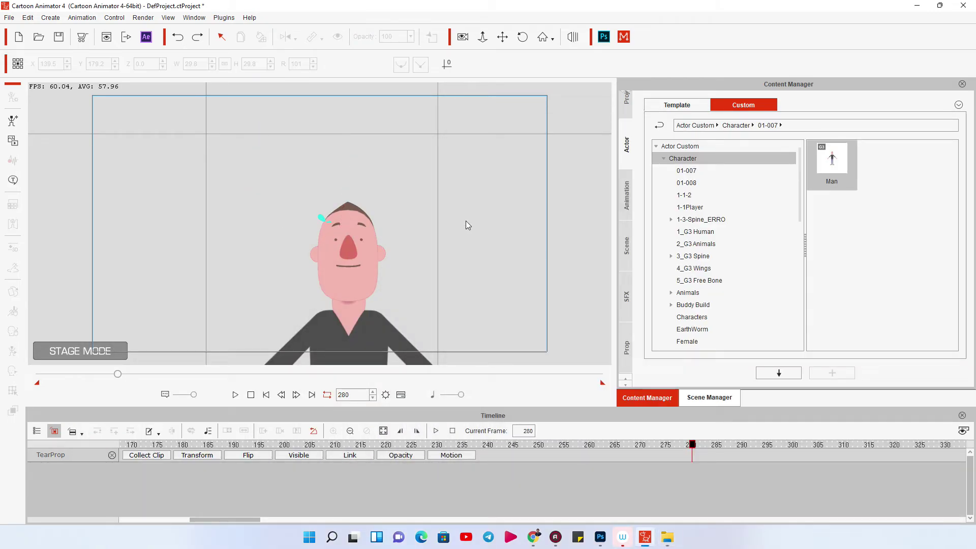
{"action": "left_click", "coordinate": [321, 217]}
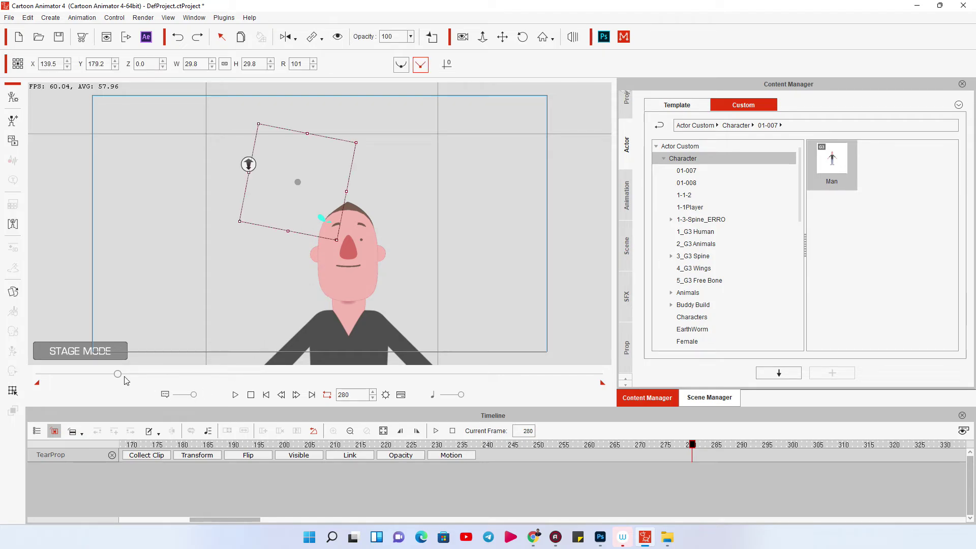
Scrub to frame 310, play from the start, and pause at frame 47
{"action": "left_click_drag", "start_coordinate": [124, 377], "coordinate": [159, 381]}
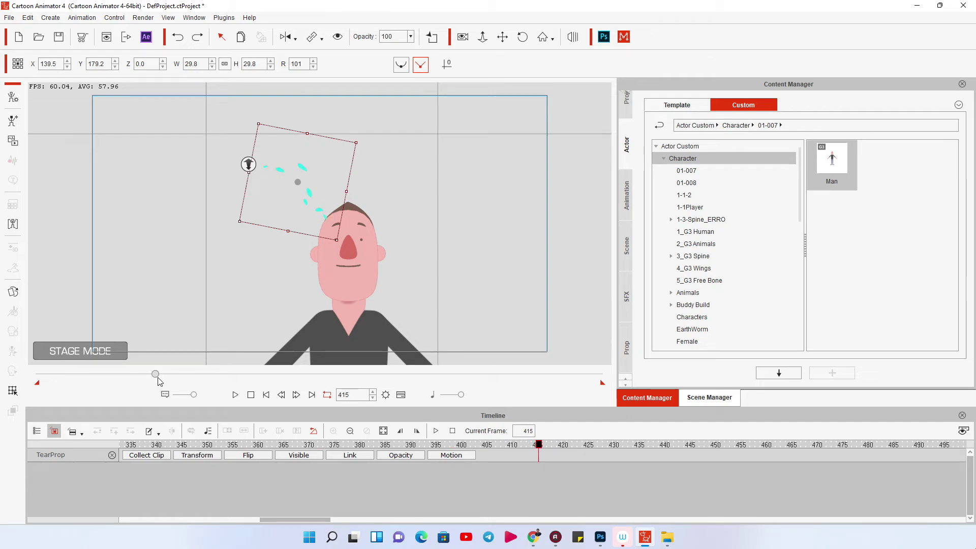
{"action": "left_click", "coordinate": [250, 394]}
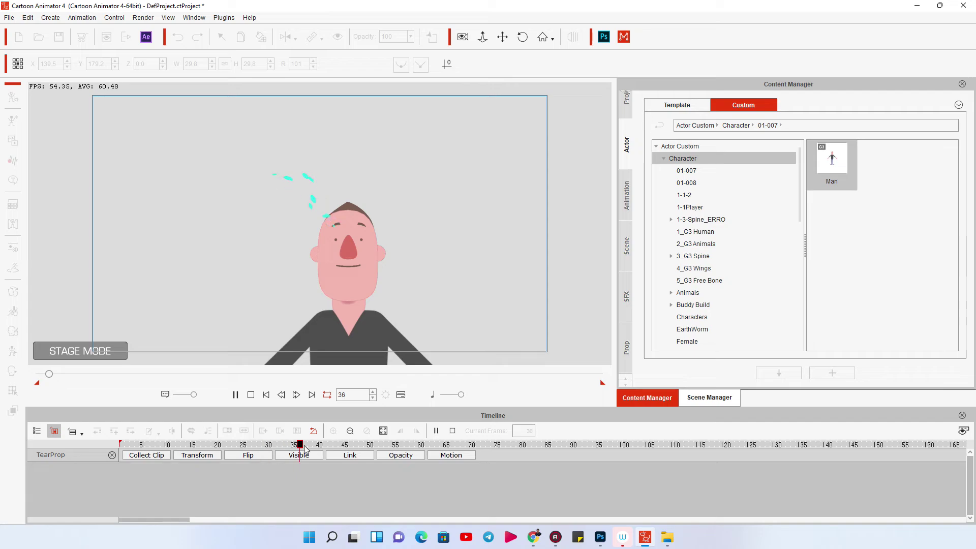
{"action": "left_click", "coordinate": [355, 451]}
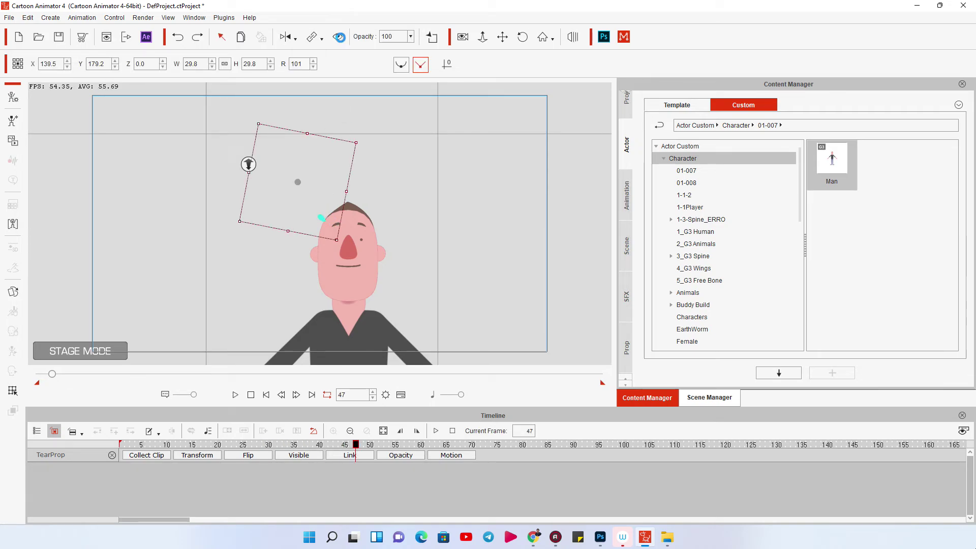
Show TearProp's Opacity and Visible tracks, key Visible at frame 47, and hide the prop at frame 1
{"action": "left_click", "coordinate": [339, 37]}
{"action": "left_click", "coordinate": [405, 455]}
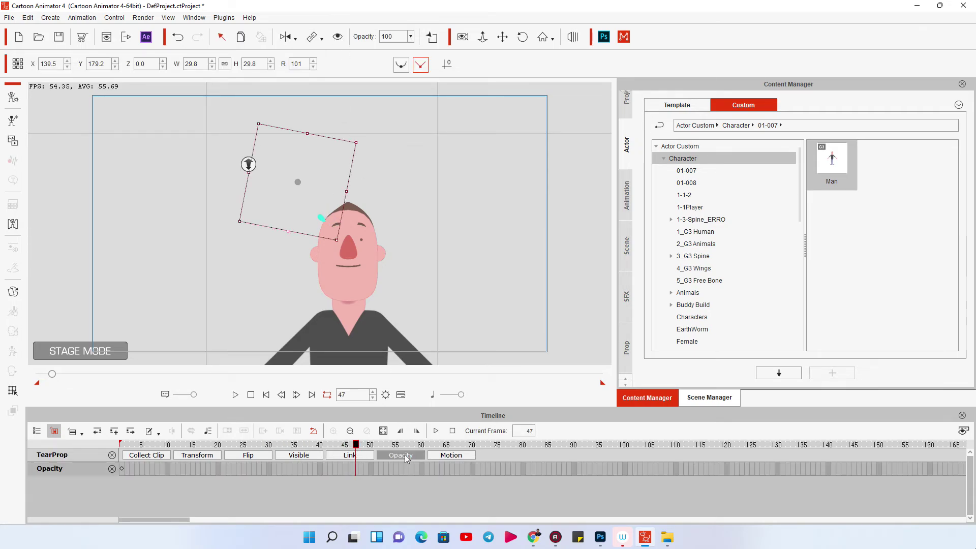
{"action": "left_click", "coordinate": [314, 455]}
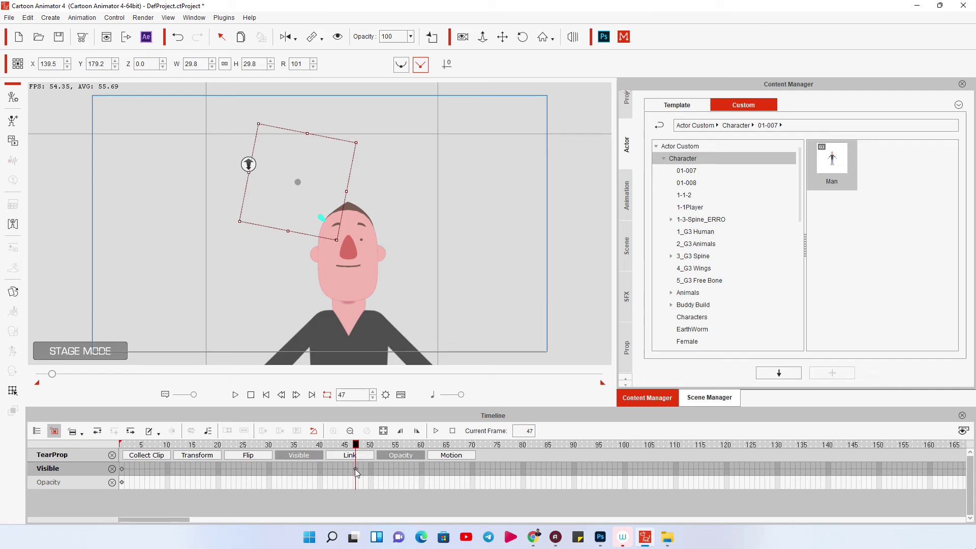
{"action": "left_click", "coordinate": [355, 469]}
{"action": "left_click", "coordinate": [335, 37]}
{"action": "left_click", "coordinate": [335, 37]}
{"action": "left_click", "coordinate": [250, 394]}
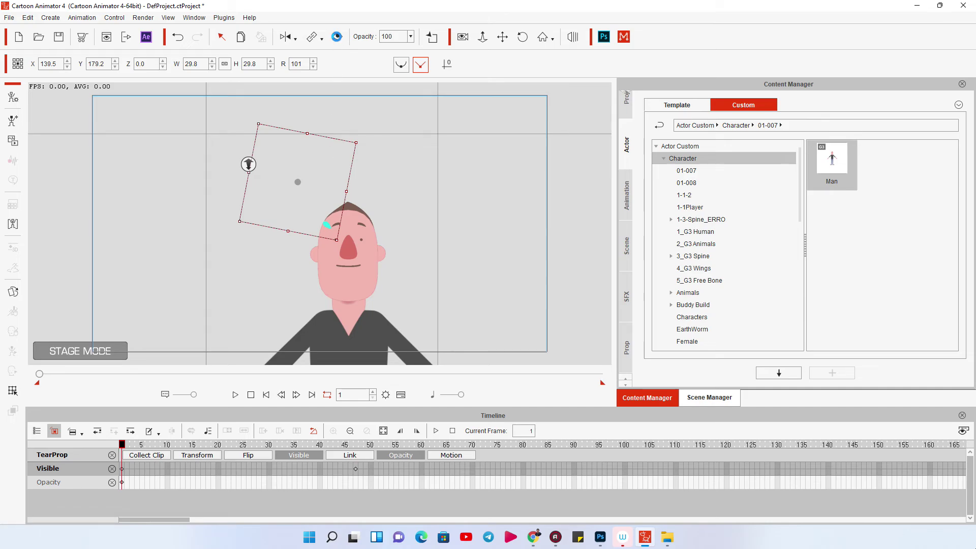
{"action": "left_click", "coordinate": [248, 165]}
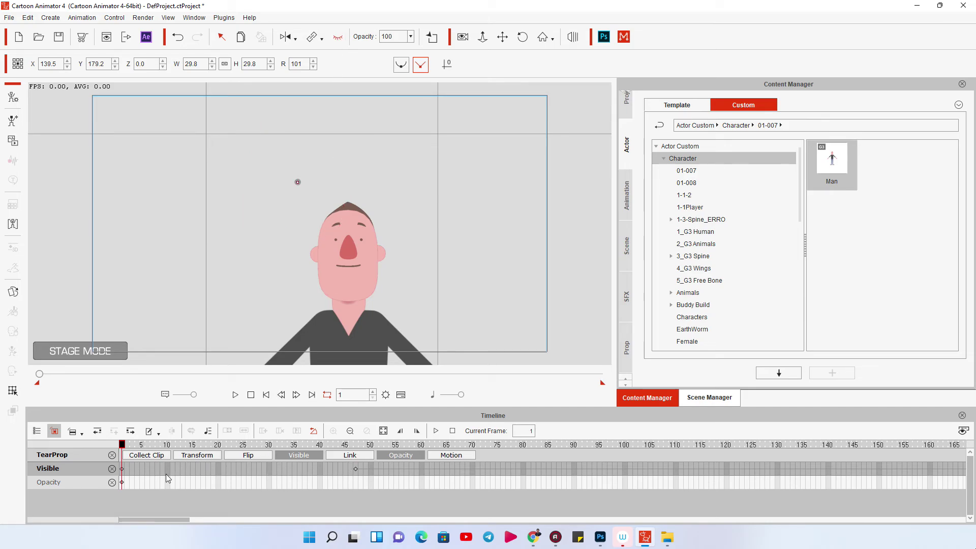